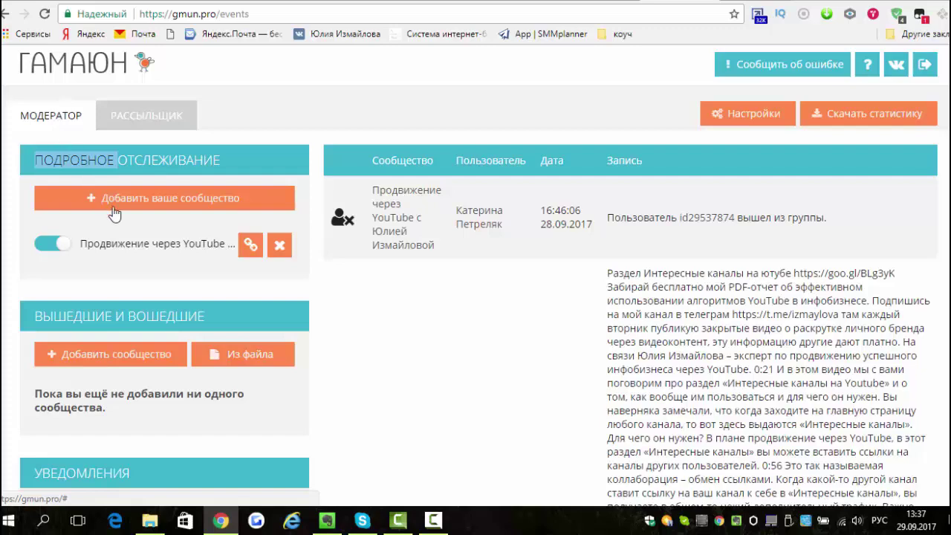
Add the community «Выбери свою жизнь!» to detailed tracking and allow Гамаюн access to its messages and management
{"action": "left_click", "coordinate": [179, 206]}
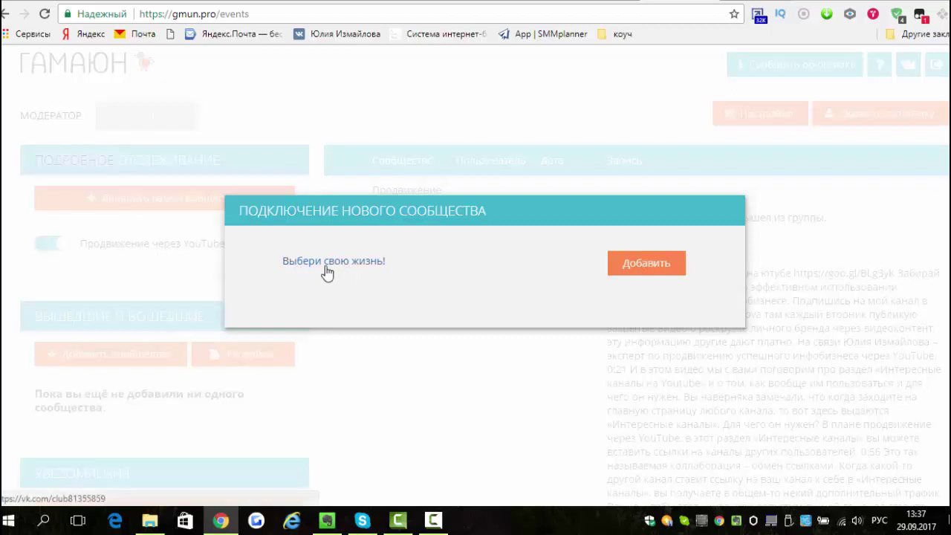
{"action": "left_click", "coordinate": [647, 264]}
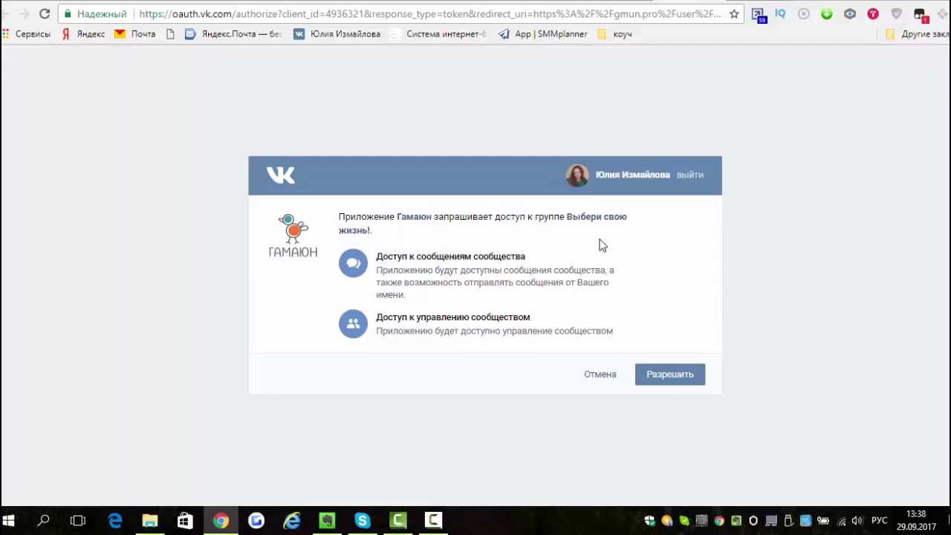
{"action": "left_click", "coordinate": [674, 383]}
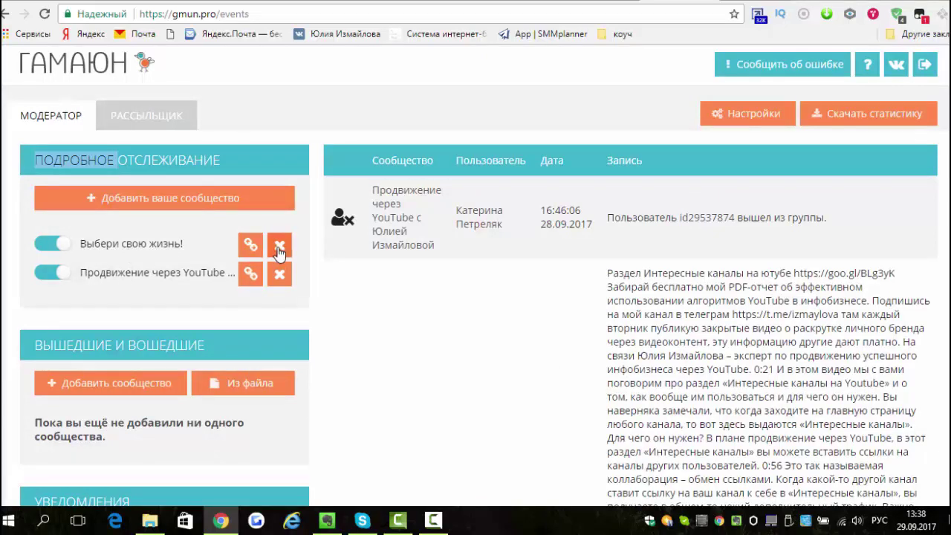
Switch tracking of «Выбери свою жизнь!» off and on again, and look over the notification settings
{"action": "left_click", "coordinate": [43, 247]}
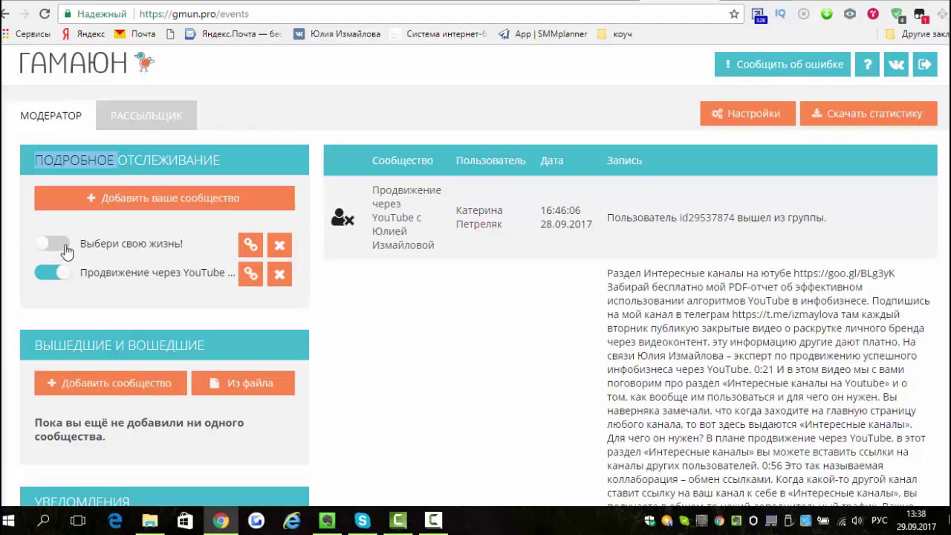
{"action": "left_click", "coordinate": [63, 246]}
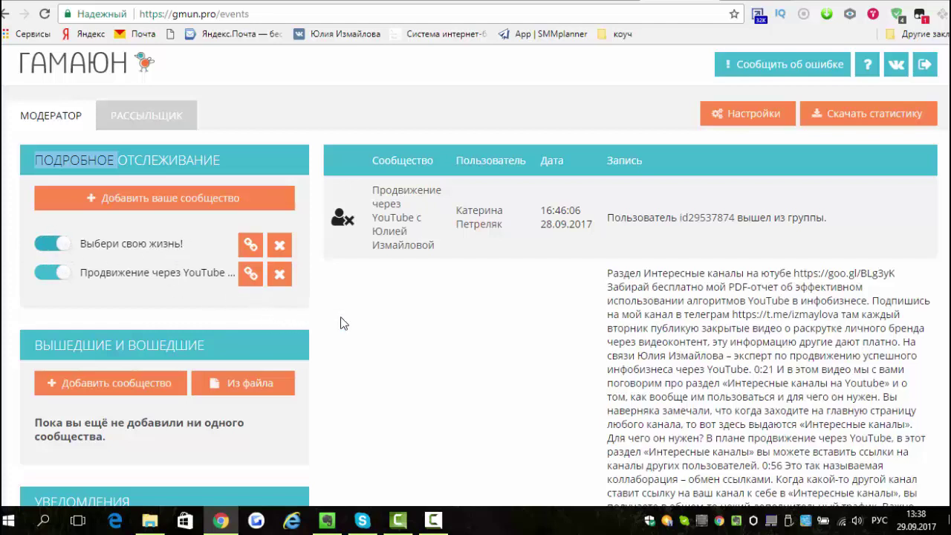
{"action": "scroll", "coordinate": [343, 323], "scroll_direction": "down", "scroll_amount": 4}
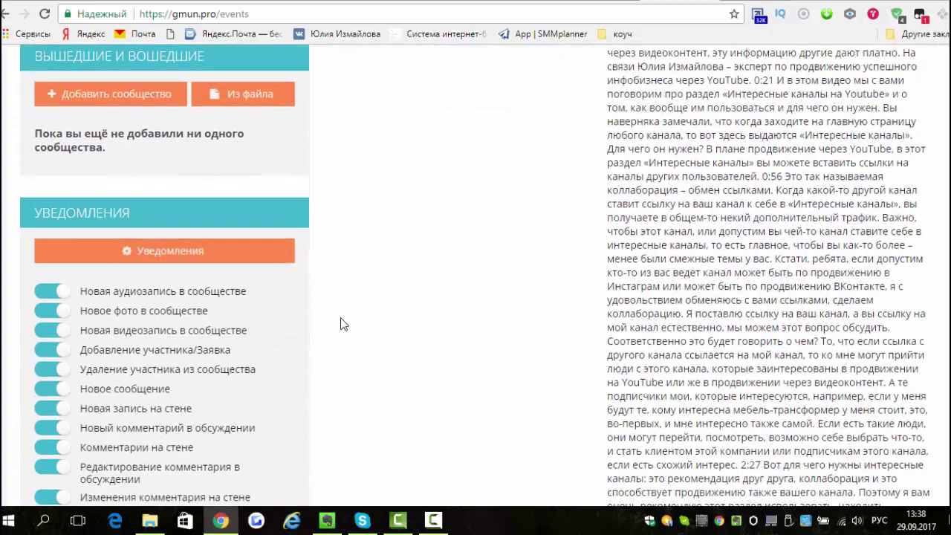
{"action": "scroll", "coordinate": [344, 323], "scroll_direction": "up", "scroll_amount": 4}
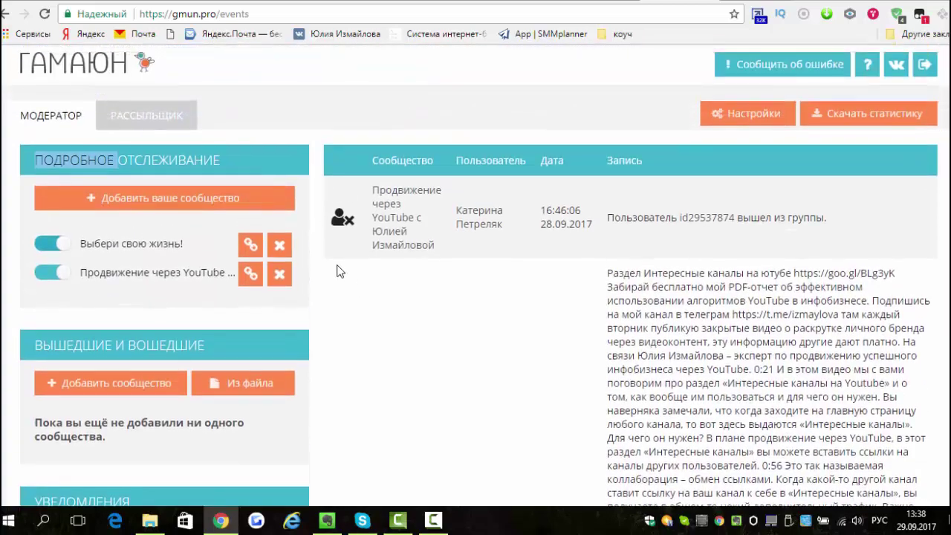
Open the mailing section and view the mailing data of «Выбери свою жизнь!», ending on the YouTube promotion community
{"action": "left_click", "coordinate": [148, 117]}
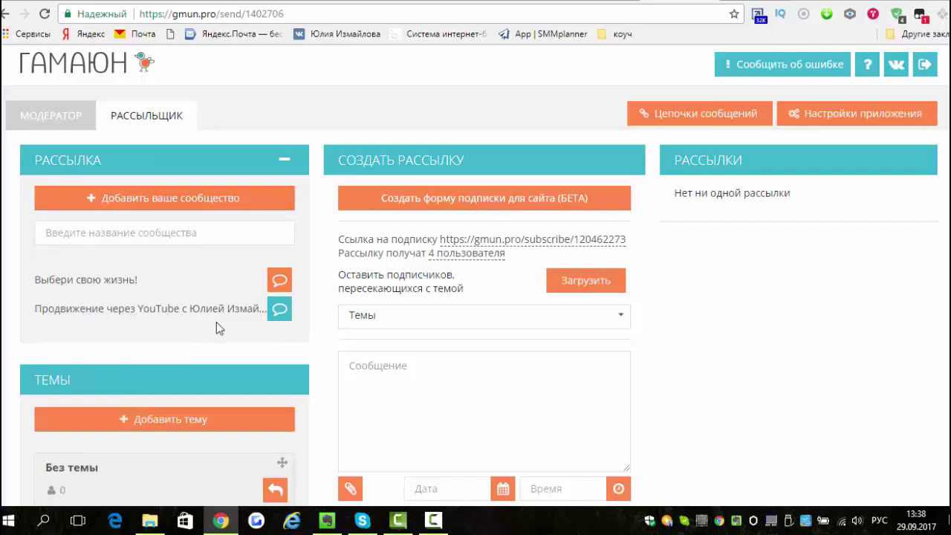
{"action": "left_click", "coordinate": [280, 284]}
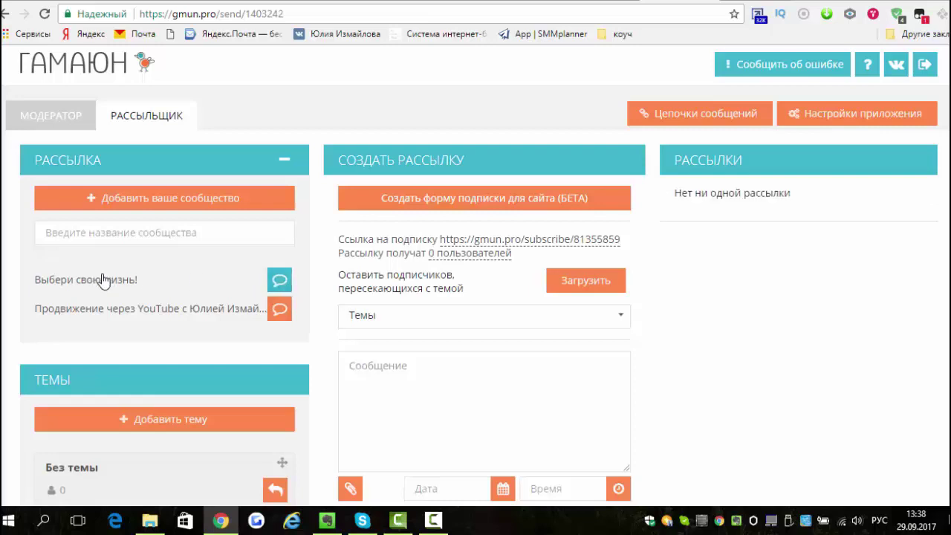
{"action": "left_click", "coordinate": [279, 312]}
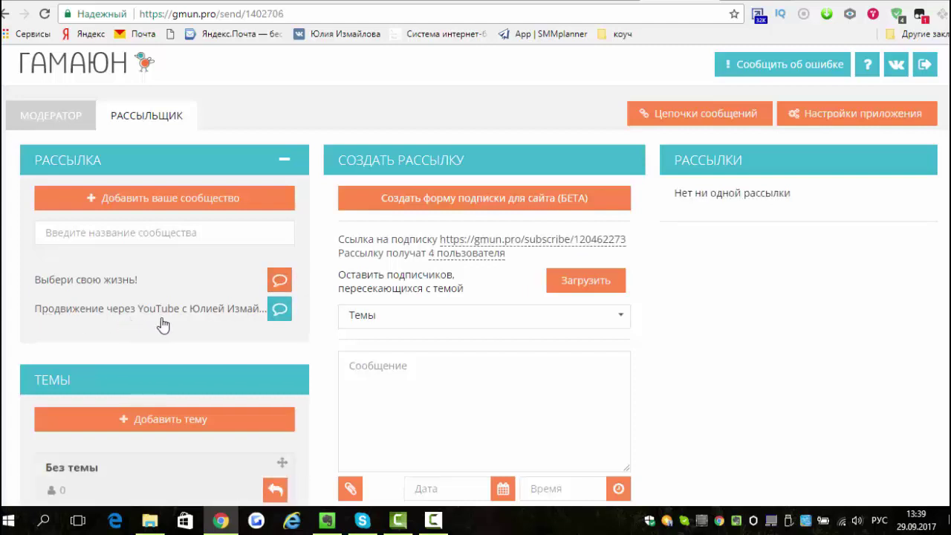
Copy the subscription app link of the YouTube community's main topic, the one with the welcome text
{"action": "scroll", "coordinate": [275, 345], "scroll_direction": "down", "scroll_amount": 3}
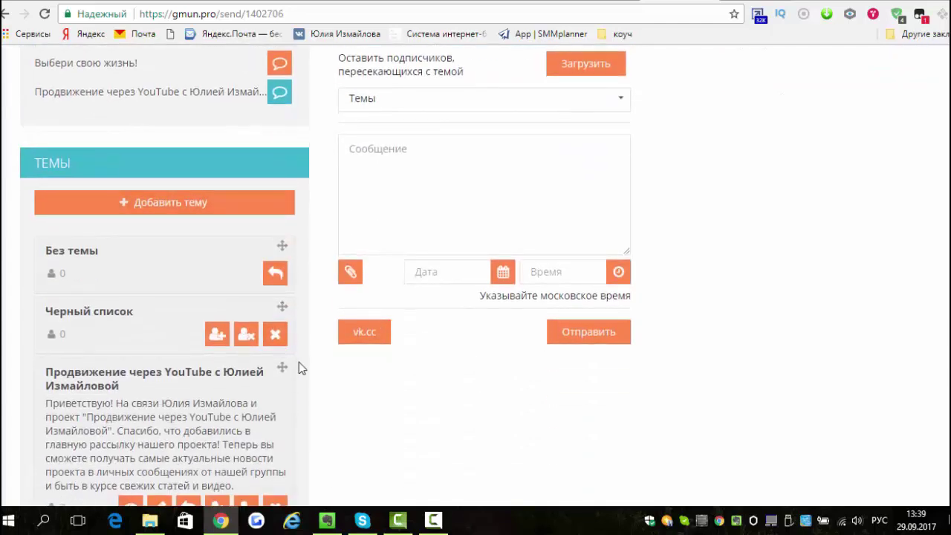
{"action": "scroll", "coordinate": [298, 362], "scroll_direction": "down", "scroll_amount": 1}
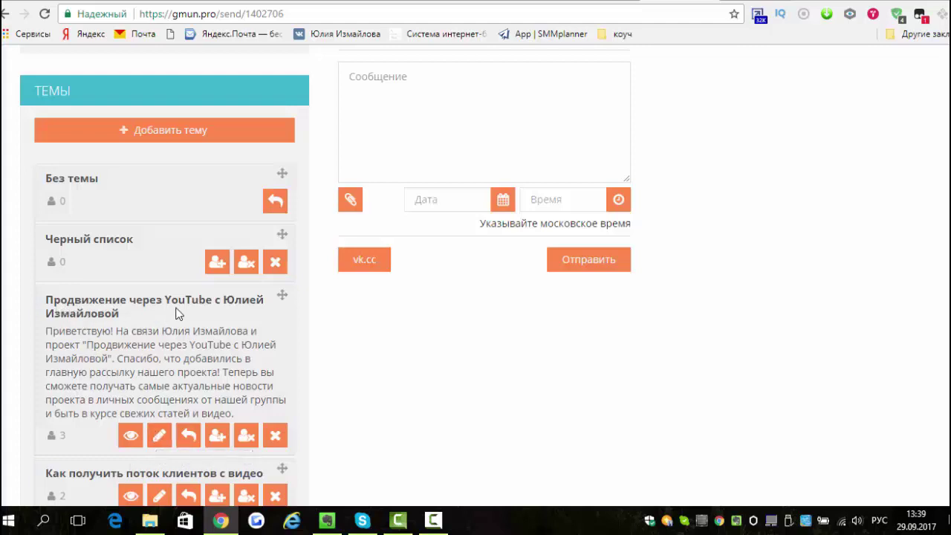
{"action": "left_click", "coordinate": [189, 437]}
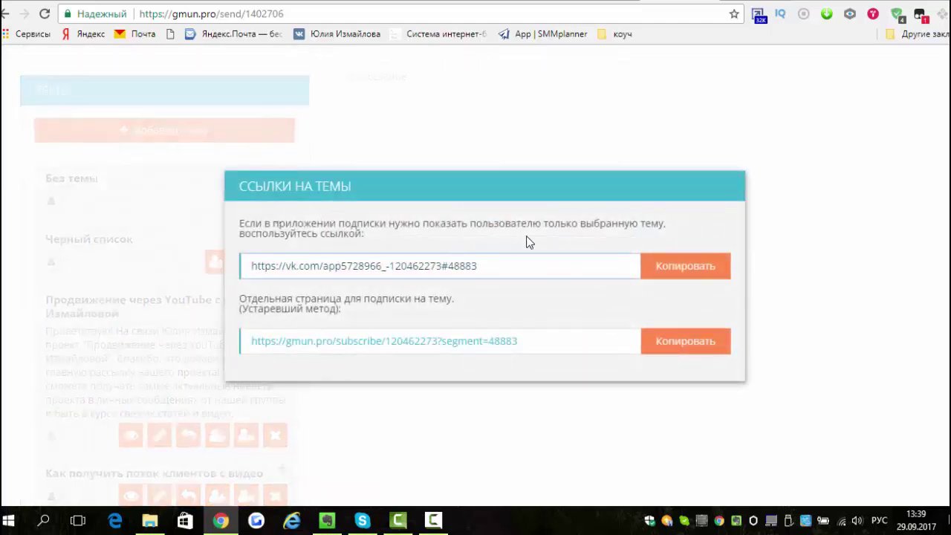
{"action": "left_click", "coordinate": [690, 272]}
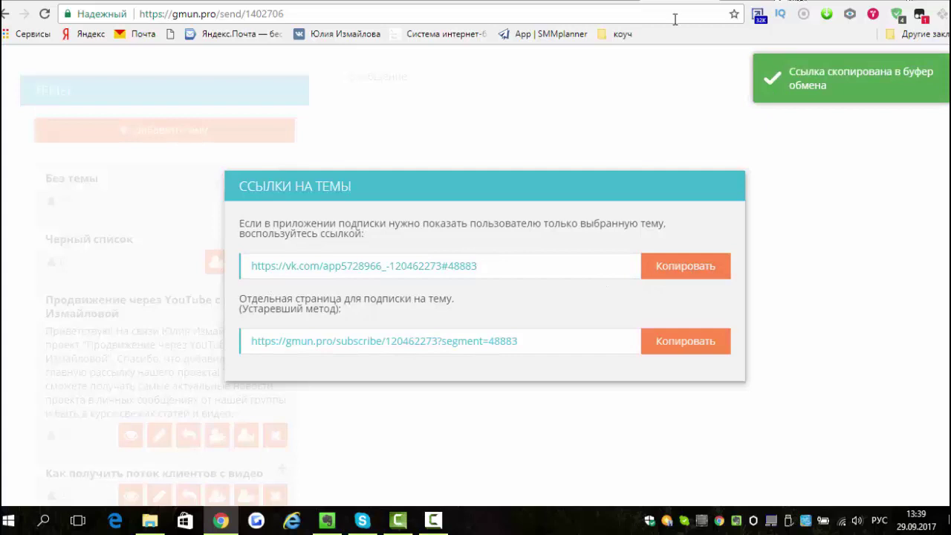
Open the copied topic link in a new browser tab to view its subscription page, and return to the topic list
{"action": "key", "text": "ctrl+t"}
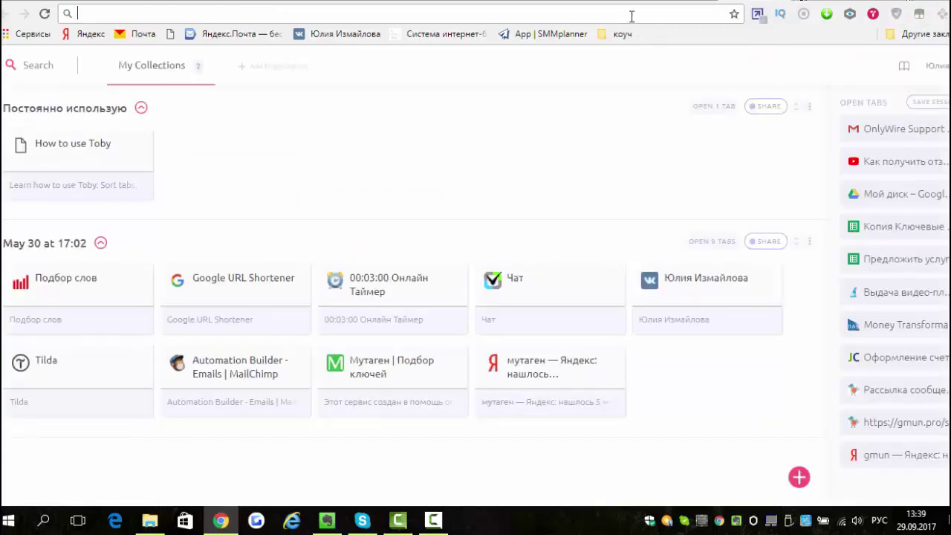
{"action": "type", "text": "https://vk.com/app5728966_-120462273#48883"}
{"action": "key", "text": "Return"}
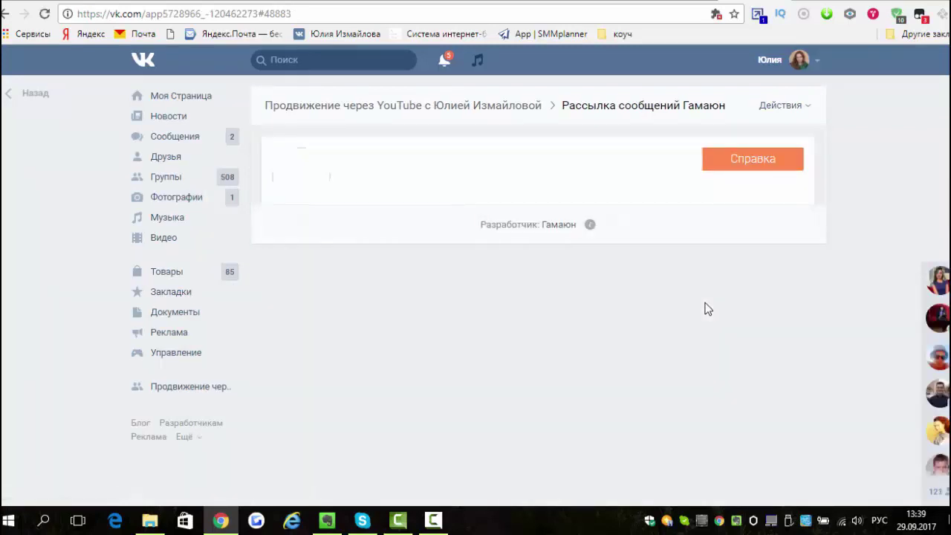
{"action": "scroll", "coordinate": [468, 239], "scroll_direction": "down", "scroll_amount": 2}
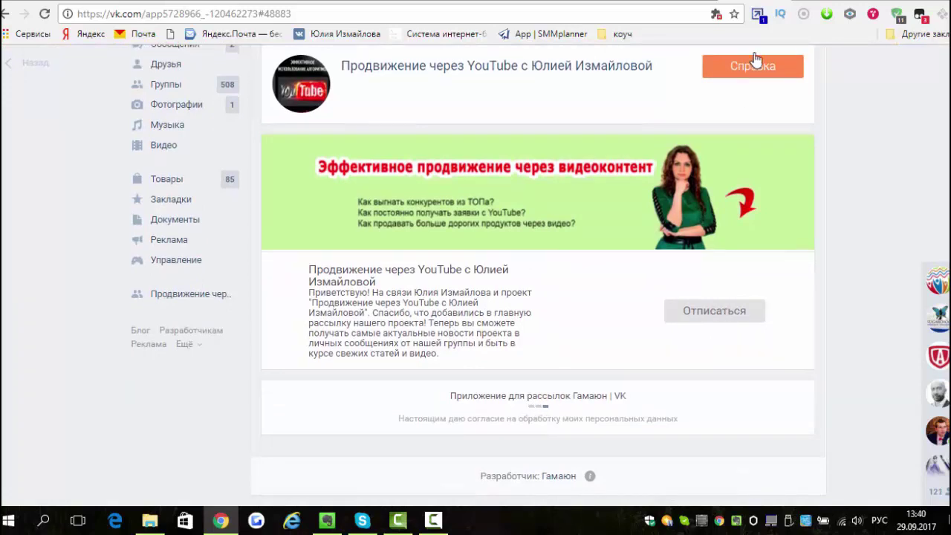
{"action": "left_click", "coordinate": [640, 2]}
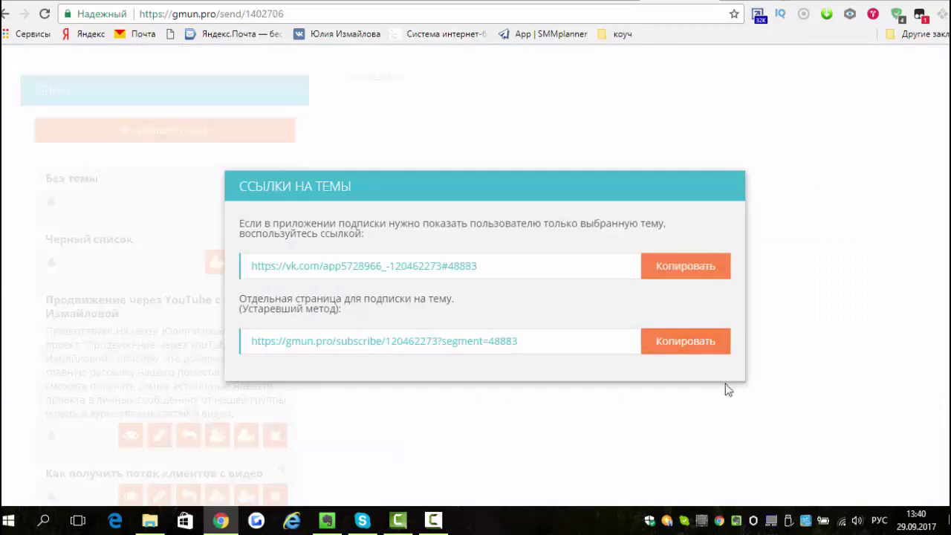
{"action": "left_click", "coordinate": [807, 352]}
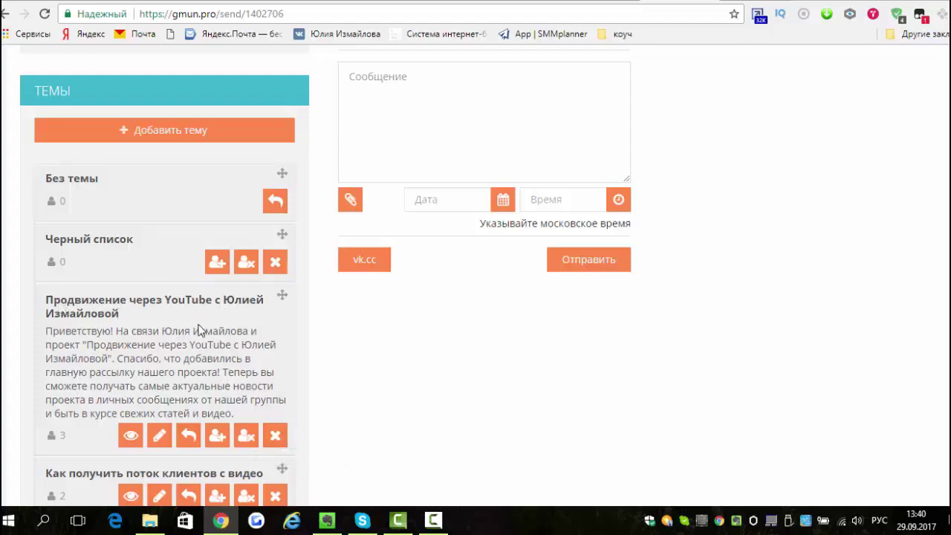
Look over the YouTube community's topics and switch the mailing to the community «Выбери свою жизнь!»
{"action": "scroll", "coordinate": [199, 329], "scroll_direction": "down", "scroll_amount": 2}
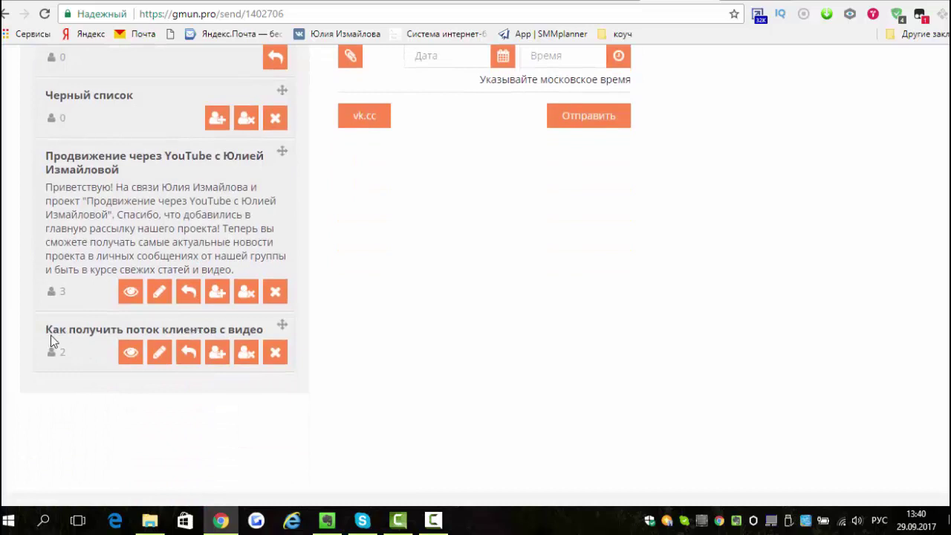
{"action": "scroll", "coordinate": [51, 335], "scroll_direction": "up", "scroll_amount": 2}
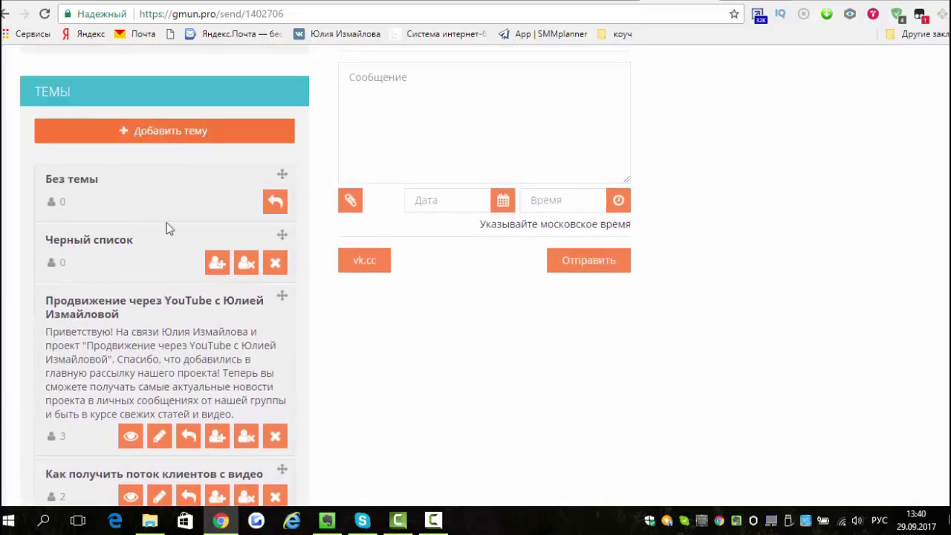
{"action": "scroll", "coordinate": [111, 334], "scroll_direction": "down", "scroll_amount": 1}
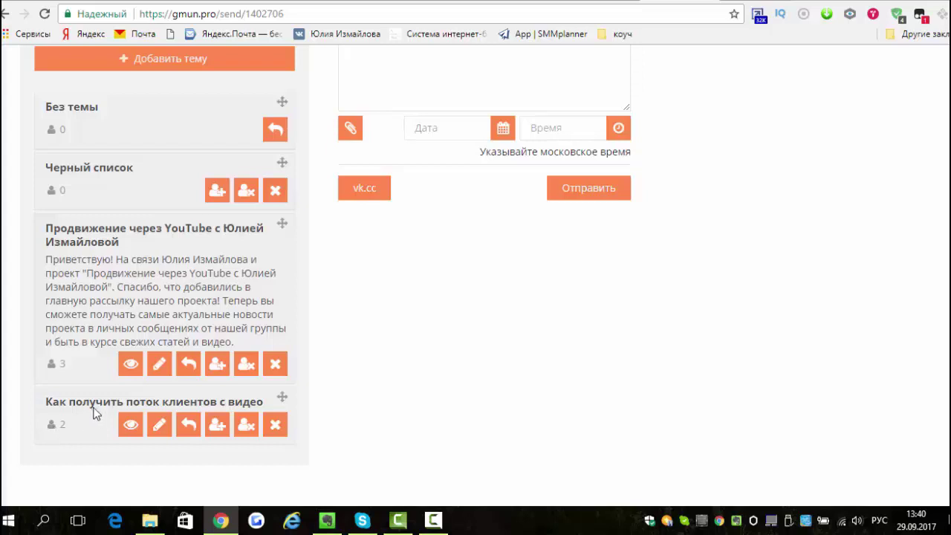
{"action": "scroll", "coordinate": [102, 425], "scroll_direction": "up", "scroll_amount": 3}
{"action": "scroll", "coordinate": [103, 425], "scroll_direction": "up", "scroll_amount": 2}
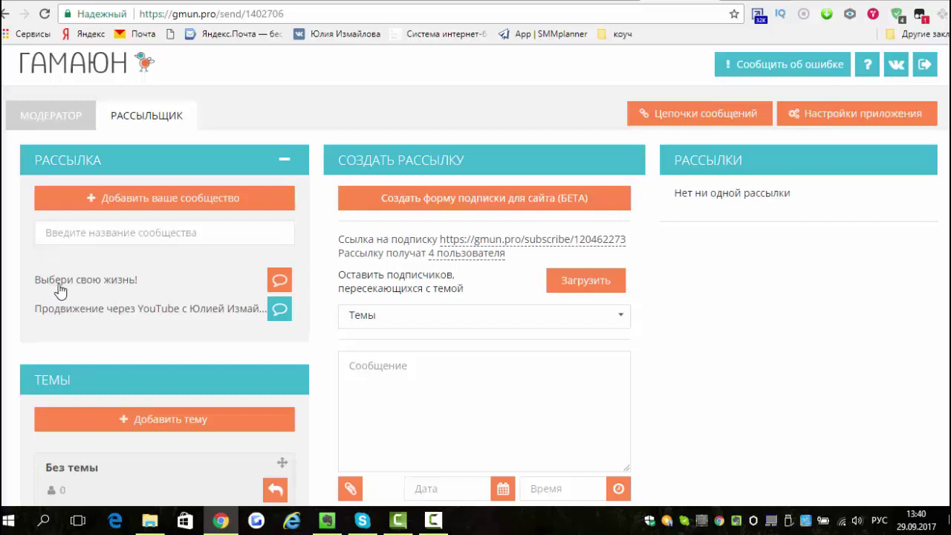
{"action": "left_click", "coordinate": [278, 284]}
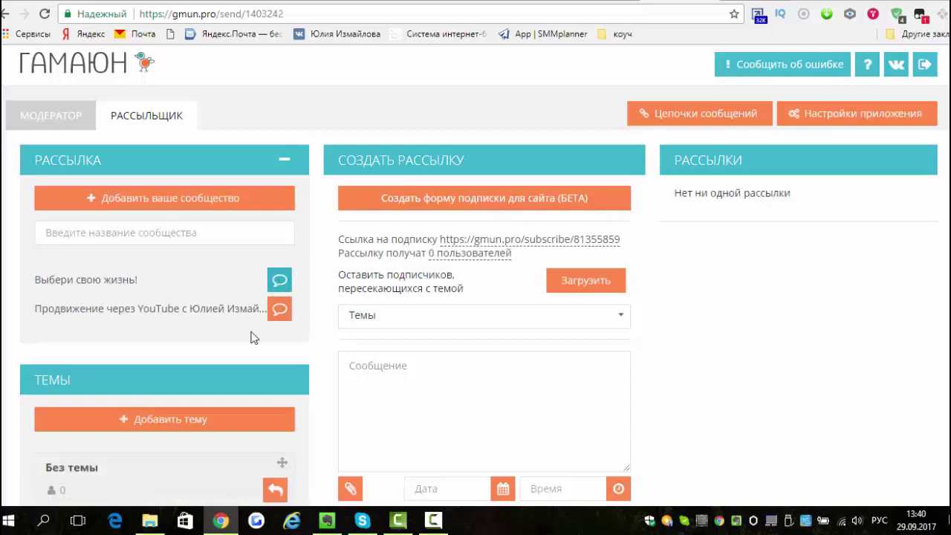
Start a new topic named «Тестовая тема» with the subscription page text «Привет. Благодарю за подписку»
{"action": "scroll", "coordinate": [241, 343], "scroll_direction": "down", "scroll_amount": 3}
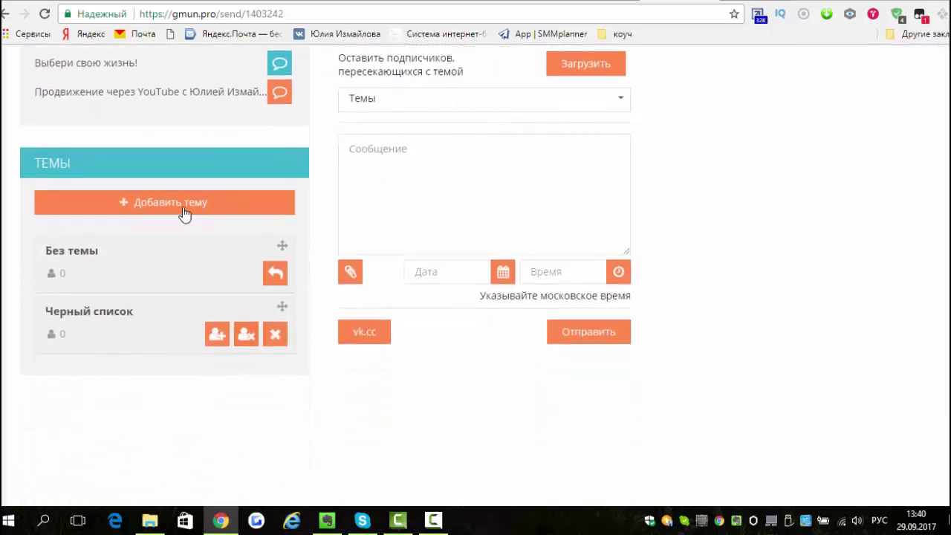
{"action": "left_click", "coordinate": [182, 210]}
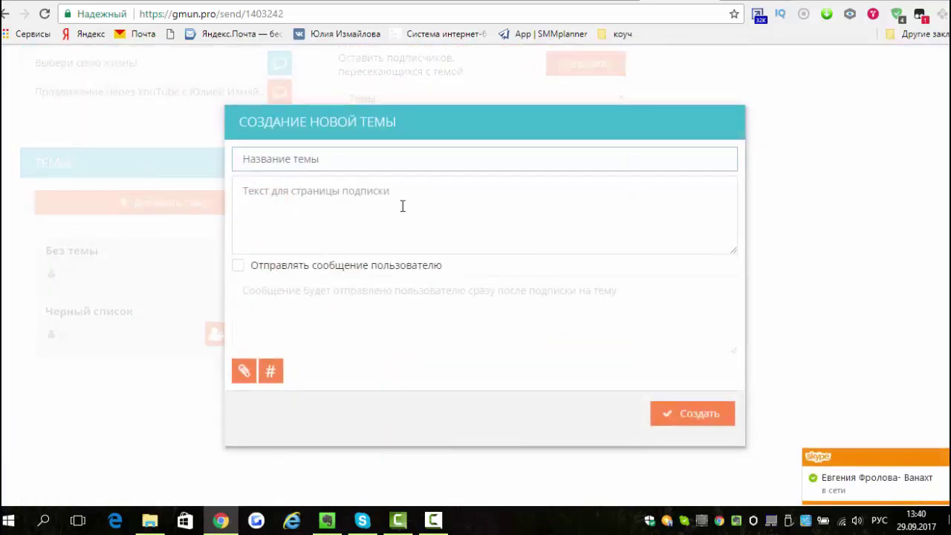
{"action": "type", "text": "Тестова"}
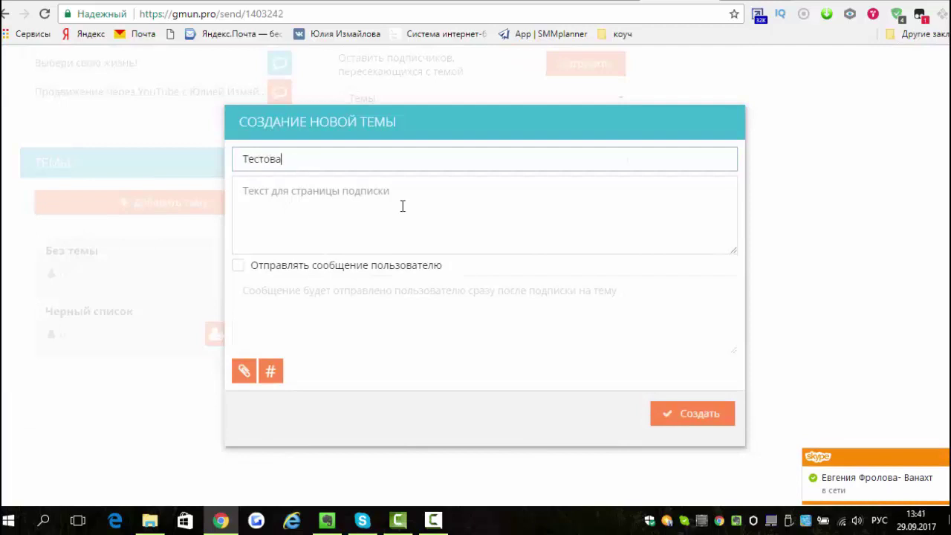
{"action": "type", "text": "я тема"}
{"action": "left_click", "coordinate": [403, 206]}
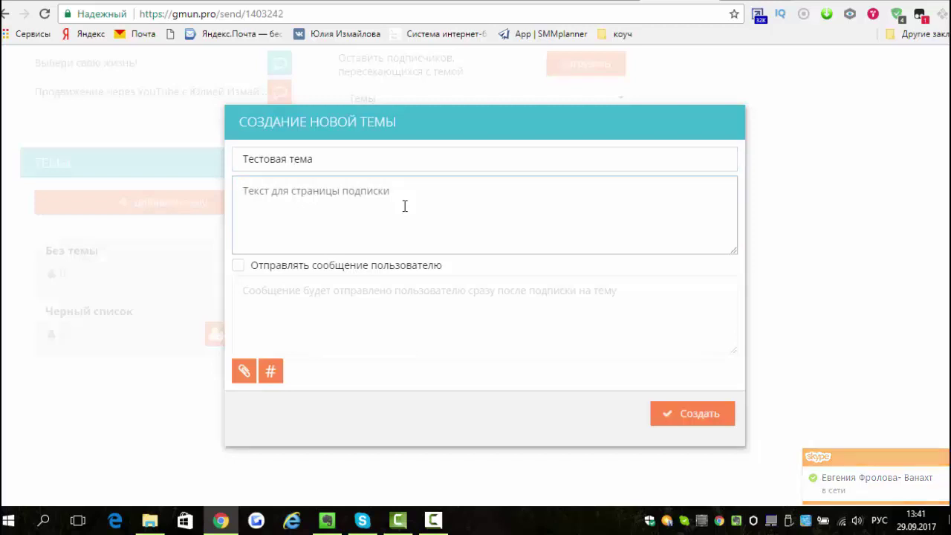
{"action": "type", "text": "Привет."}
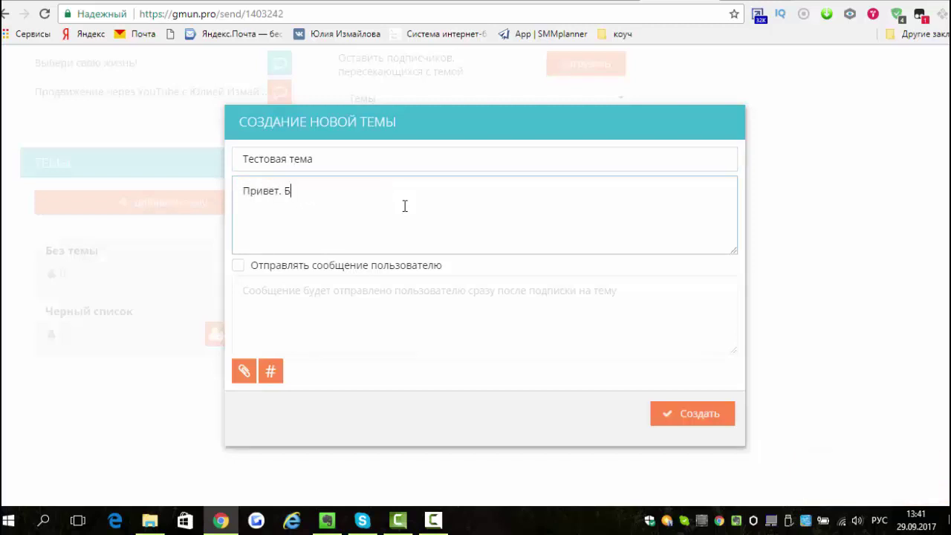
{"action": "type", "text": " Благодарю за подписку"}
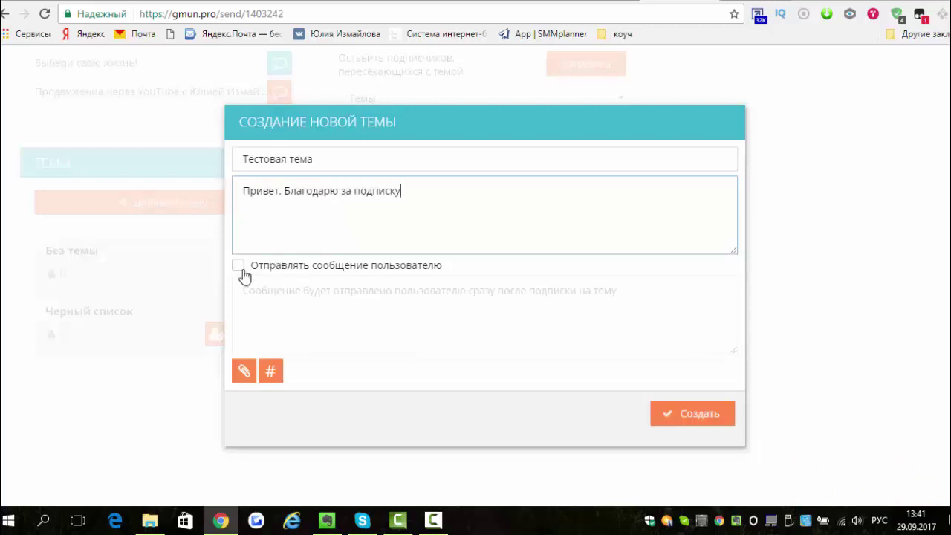
Enable the message to new subscribers with the text «Вы подписались на рассылку. Ждите новых писем» and create the topic
{"action": "left_click", "coordinate": [238, 266]}
{"action": "left_click", "coordinate": [272, 295]}
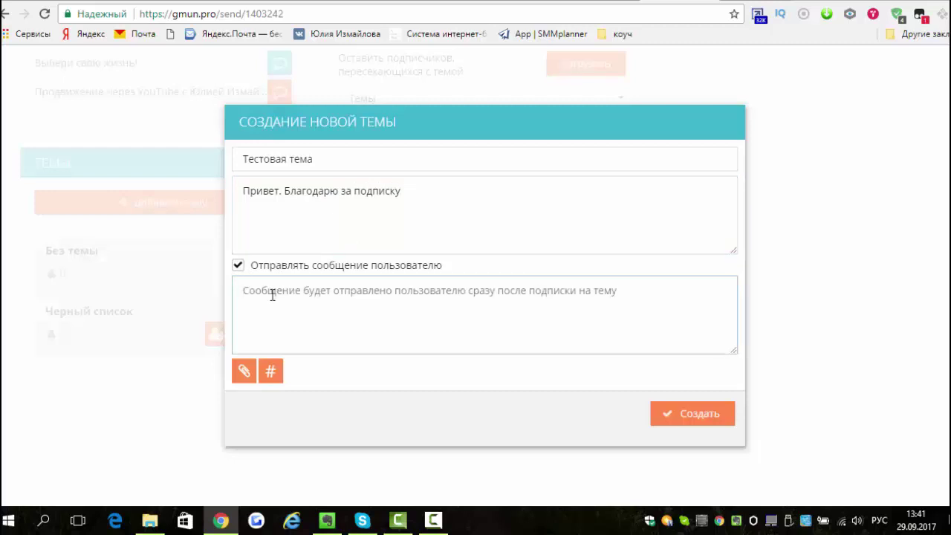
{"action": "type", "text": "А"}
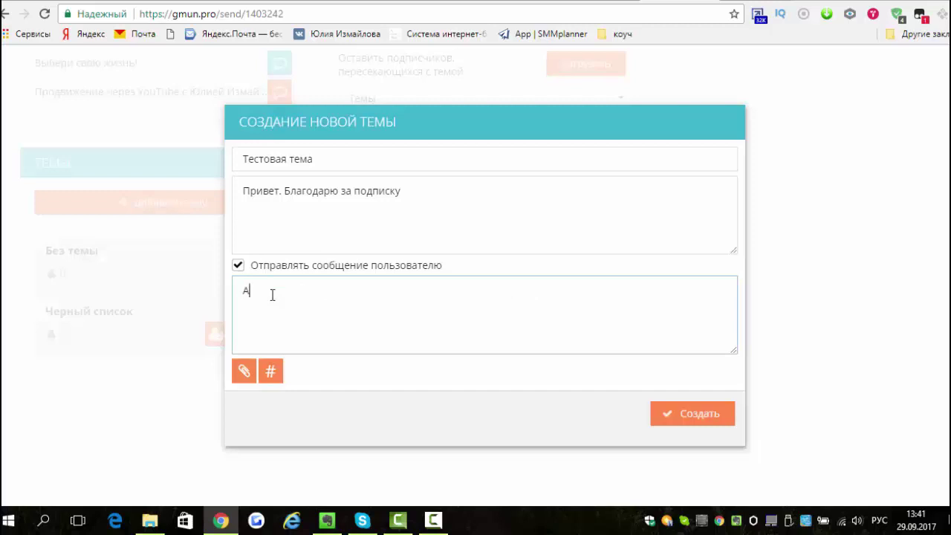
{"action": "key", "text": "BackSpace"}
{"action": "type", "text": "Вы подписались на рассылку. Ждит"}
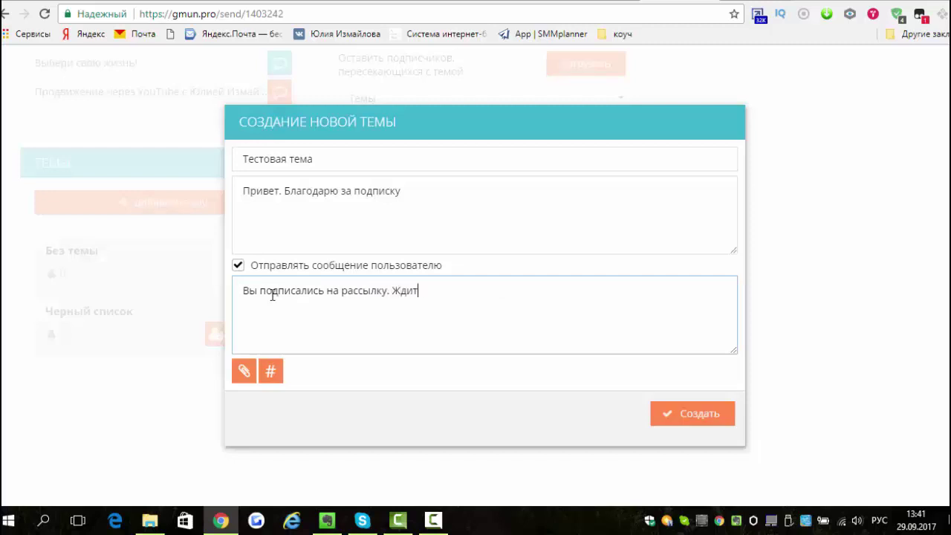
{"action": "type", "text": "е новых писем"}
{"action": "left_click", "coordinate": [693, 415]}
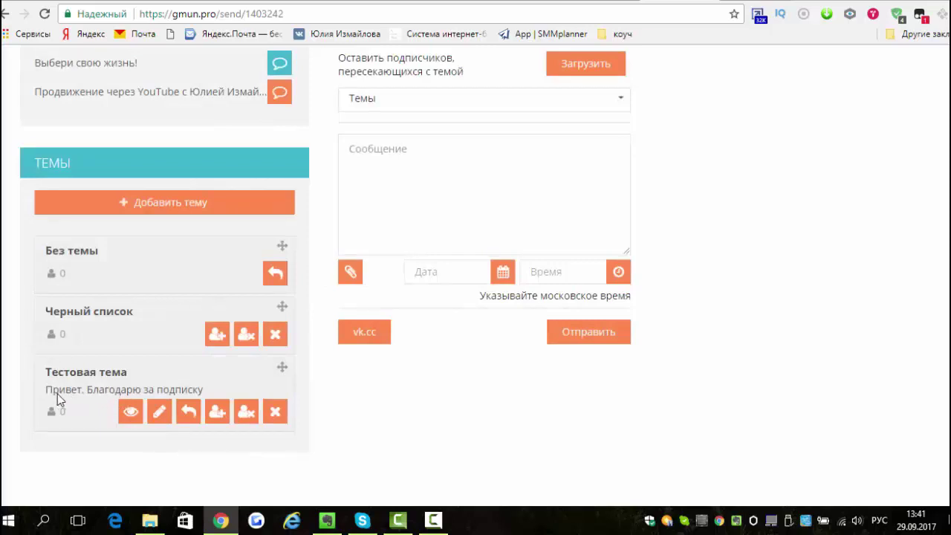
Copy the app link of the topic «Тестовая тема» and open it in a new browser tab to view the page
{"action": "left_click", "coordinate": [188, 414]}
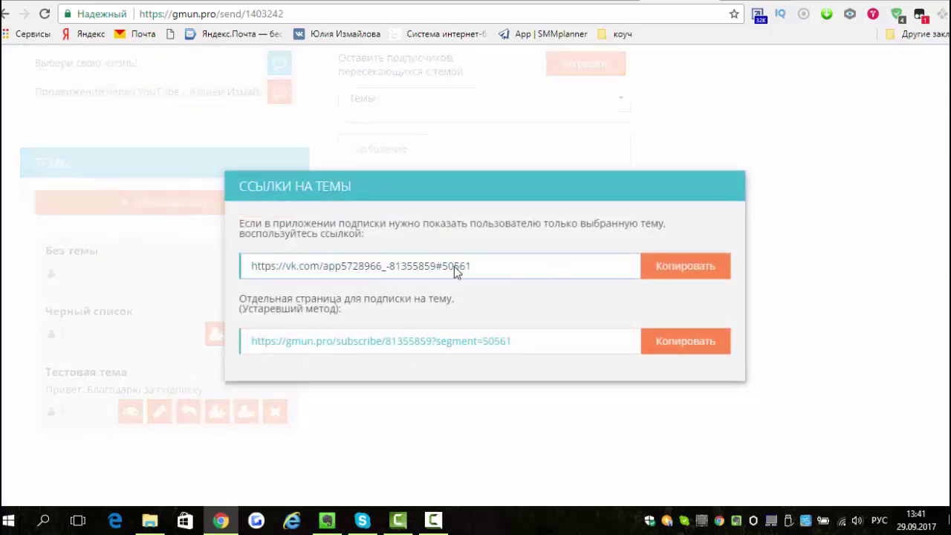
{"action": "left_click", "coordinate": [692, 270]}
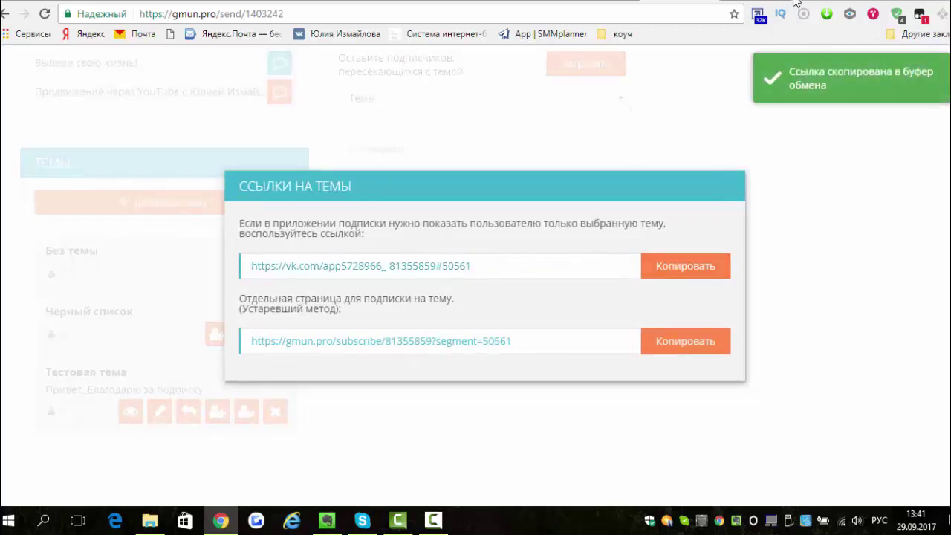
{"action": "key", "text": "ctrl+t"}
{"action": "type", "text": "https://vk.com/app5728966_-81355859#50561"}
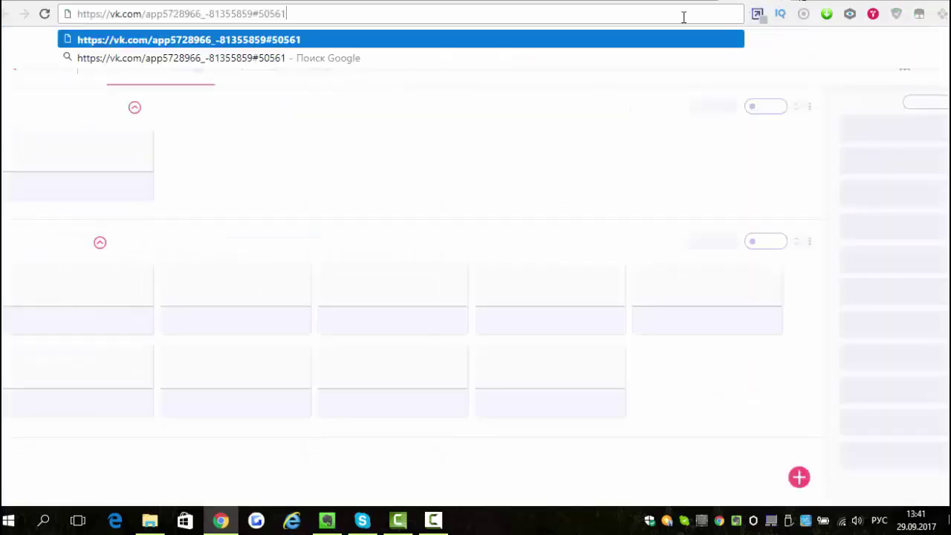
{"action": "key", "text": "Return"}
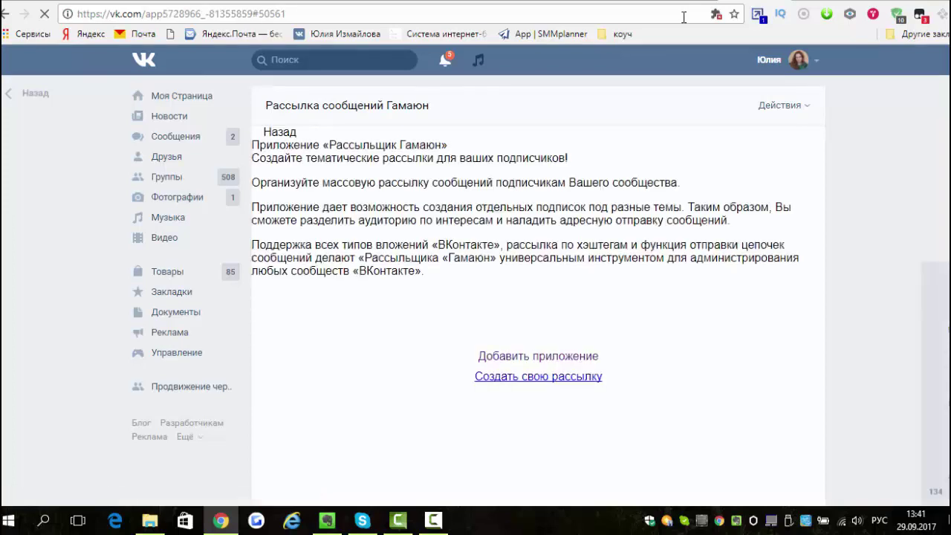
{"action": "scroll", "coordinate": [625, 314], "scroll_direction": "down", "scroll_amount": 3}
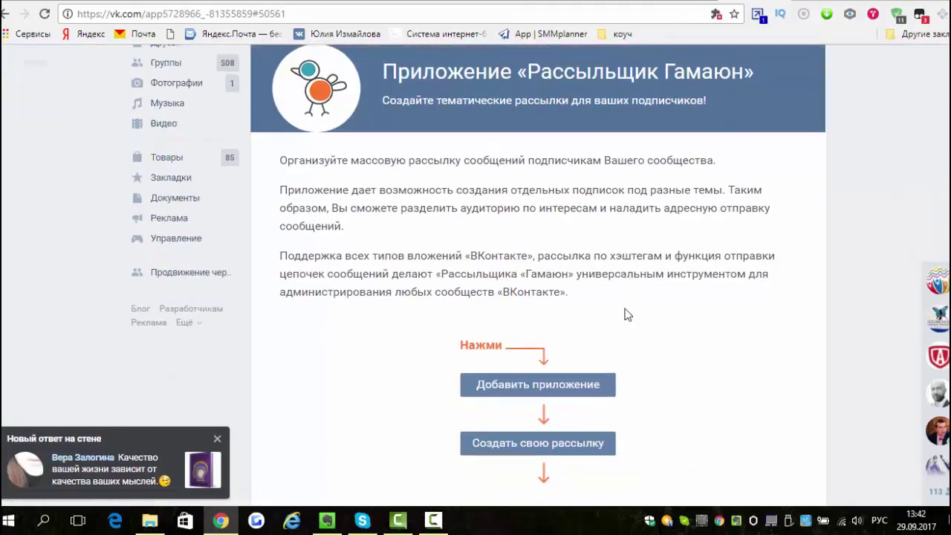
{"action": "scroll", "coordinate": [624, 314], "scroll_direction": "down", "scroll_amount": 3}
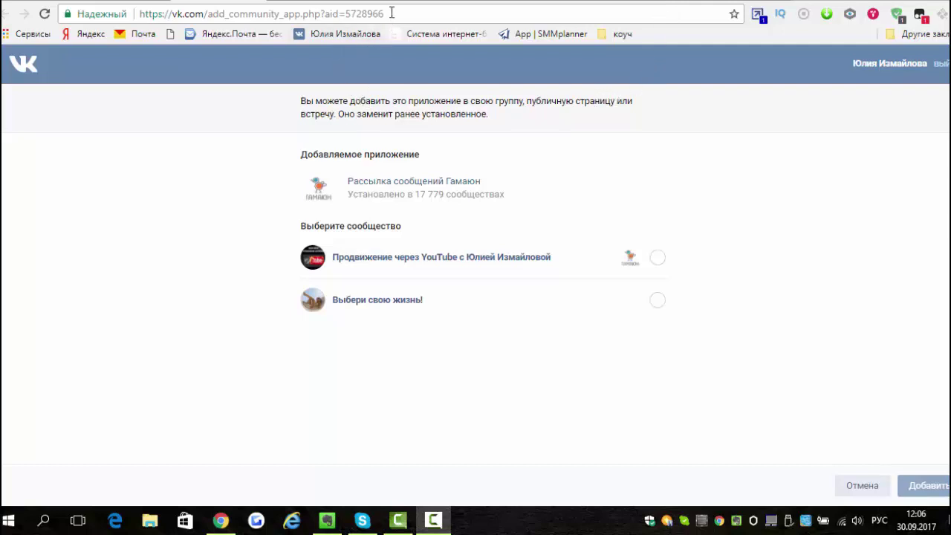
Add the app «Рассылка сообщений Гамаюн» to the community «Выбери свою жизнь!», comparing its page with the YouTube community's page before adding
{"action": "left_click_drag", "start_coordinate": [391, 14], "coordinate": [141, 15]}
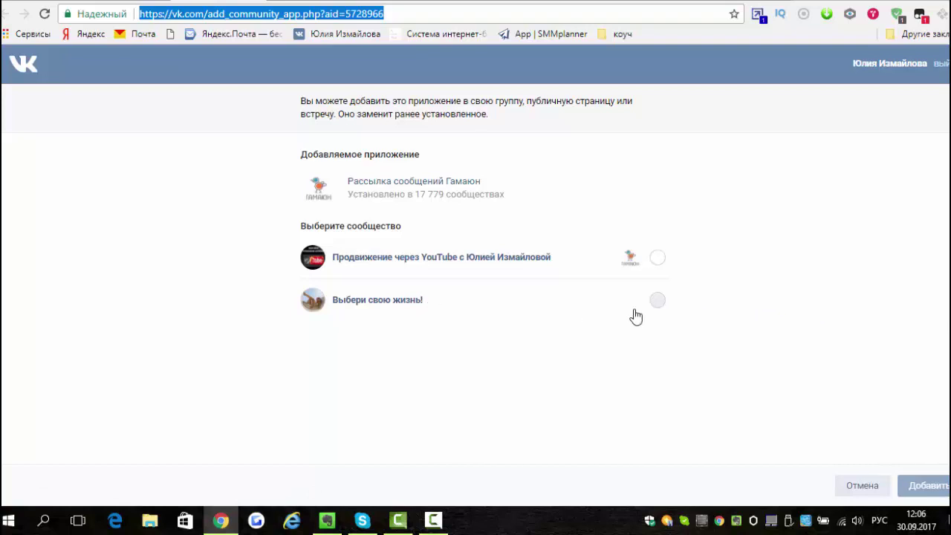
{"action": "left_click", "coordinate": [659, 302]}
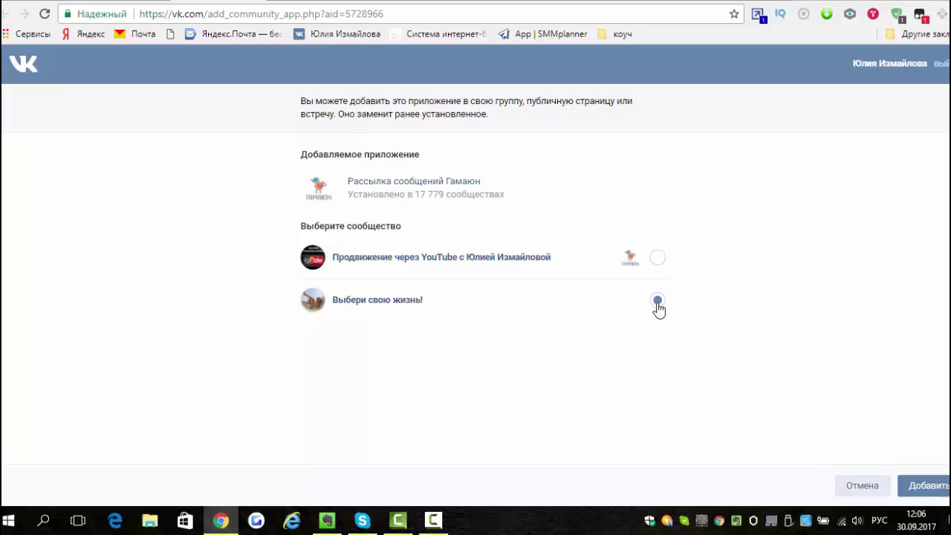
{"action": "key", "text": "alt+Left"}
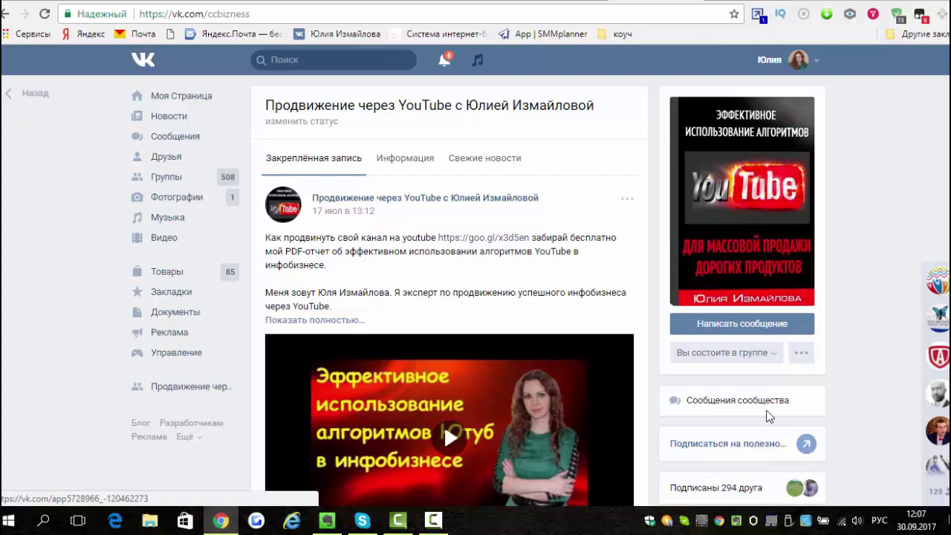
{"action": "left_click", "coordinate": [738, 2]}
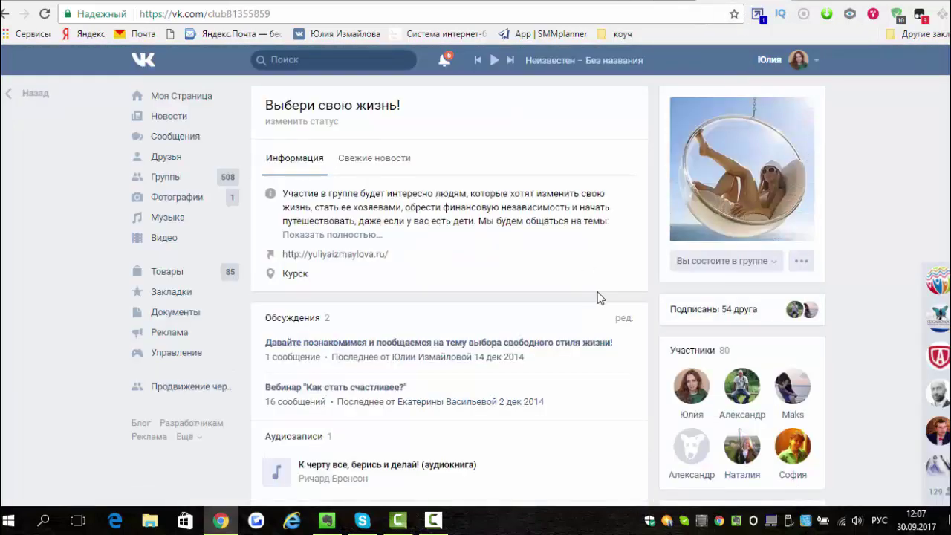
{"action": "scroll", "coordinate": [748, 279], "scroll_direction": "down", "scroll_amount": 6}
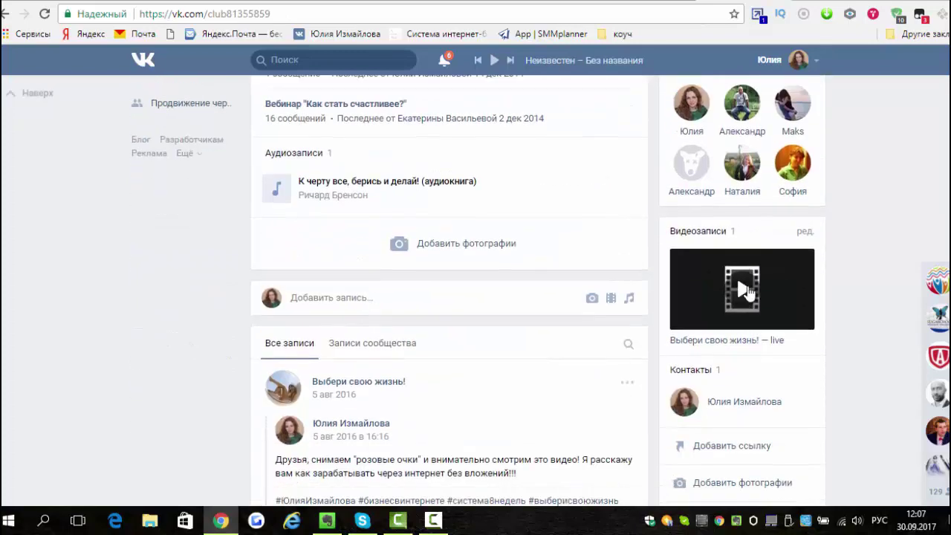
{"action": "scroll", "coordinate": [737, 233], "scroll_direction": "up", "scroll_amount": 6}
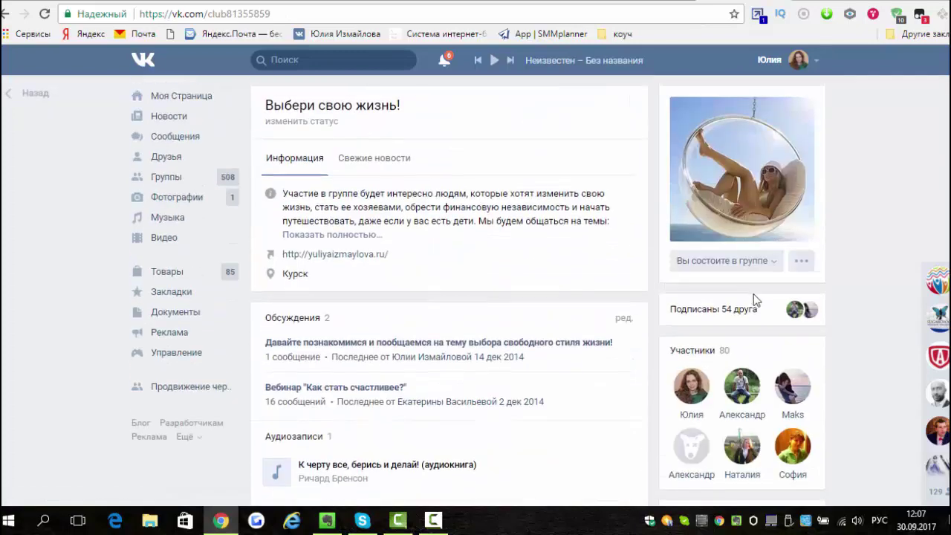
{"action": "left_click", "coordinate": [202, 1]}
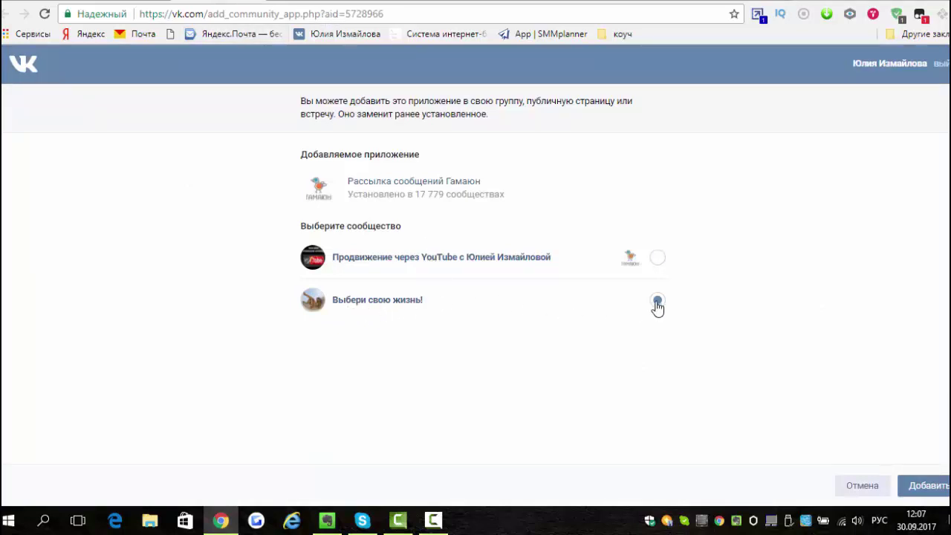
{"action": "left_click", "coordinate": [922, 492]}
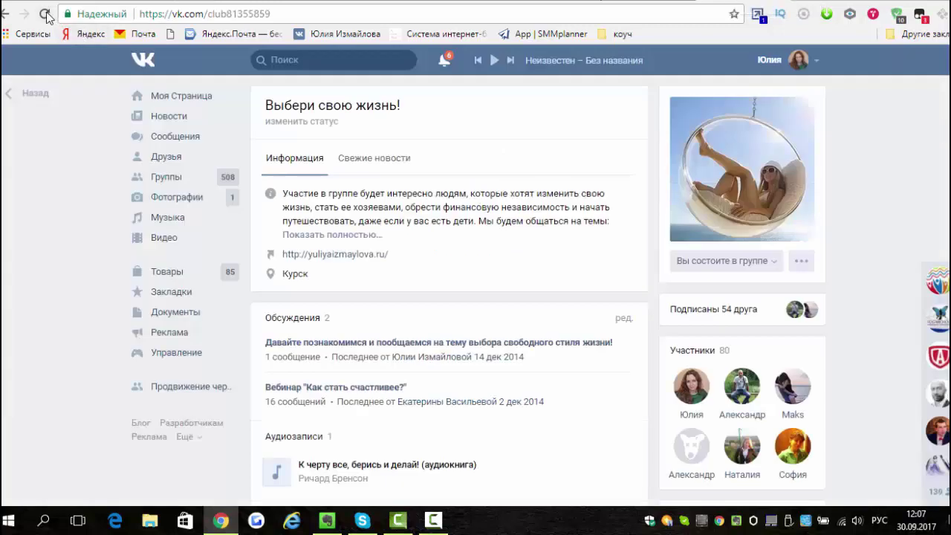
Open the app through «Подписаться» on the reloaded community page and go to its settings in the community
{"action": "left_click", "coordinate": [46, 16]}
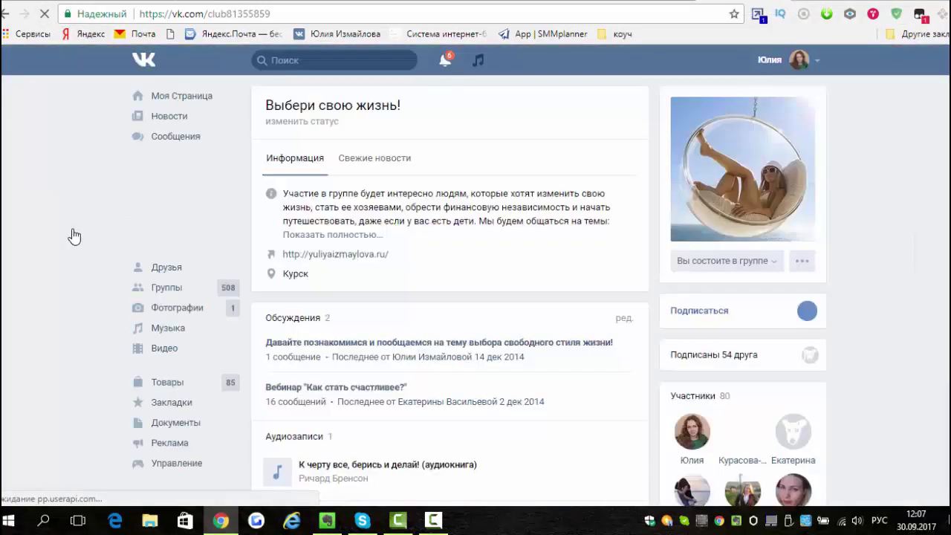
{"action": "left_click", "coordinate": [705, 315]}
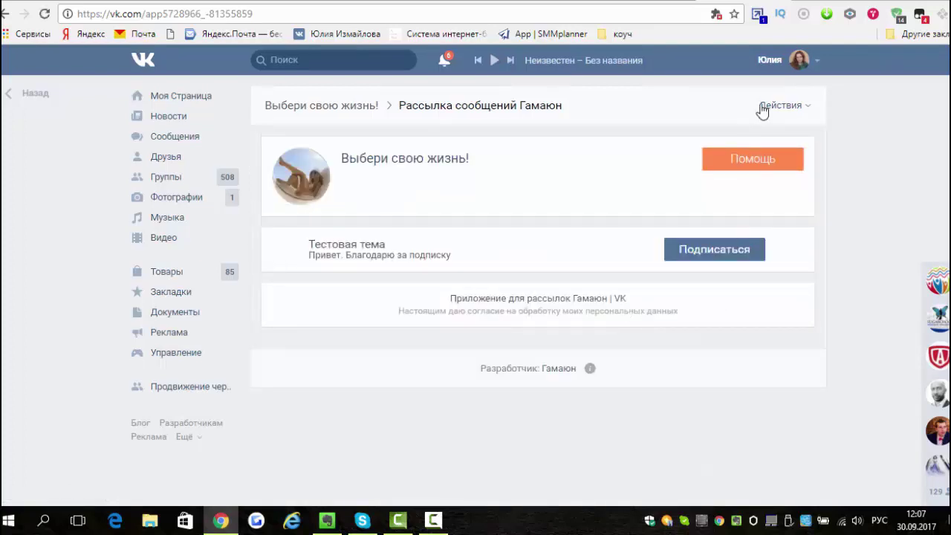
{"action": "mouse_move", "coordinate": [776, 111]}
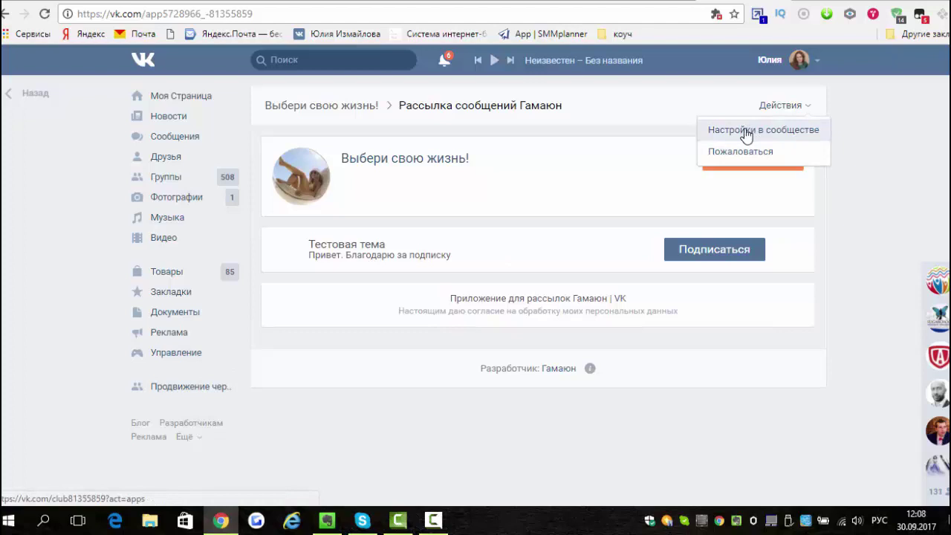
{"action": "left_click", "coordinate": [747, 132]}
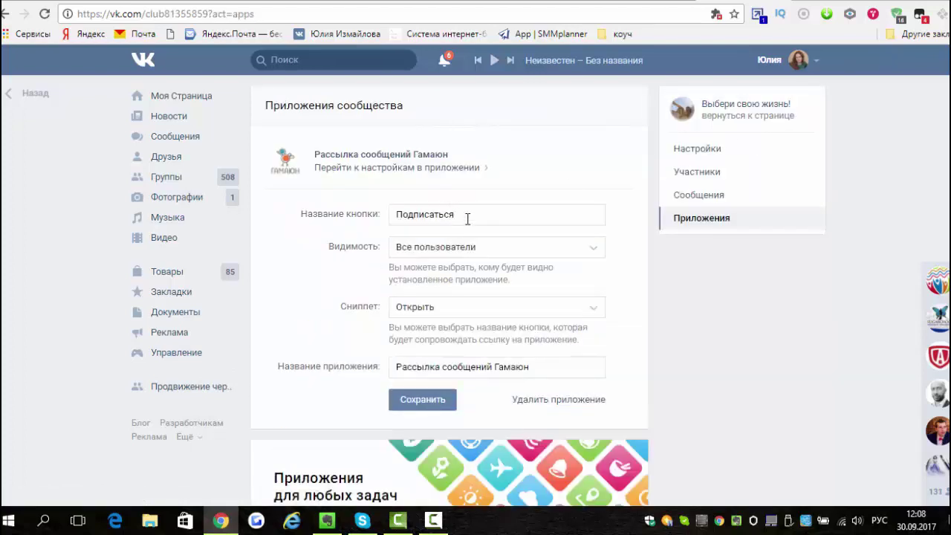
Rename the app's button to «Забери подарок», keep its visibility at «Все пользователи» and save the settings
{"action": "left_click_drag", "start_coordinate": [468, 214], "coordinate": [339, 215]}
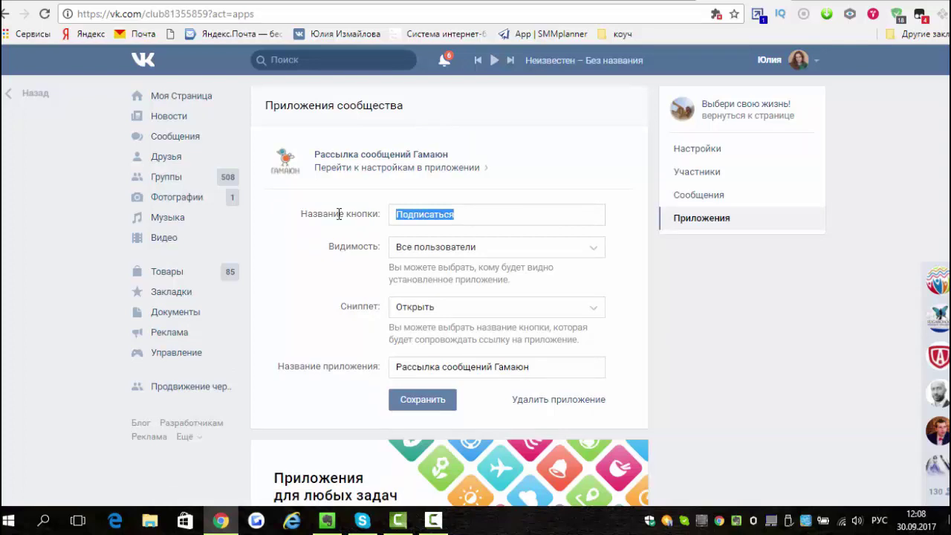
{"action": "type", "text": "Забери"}
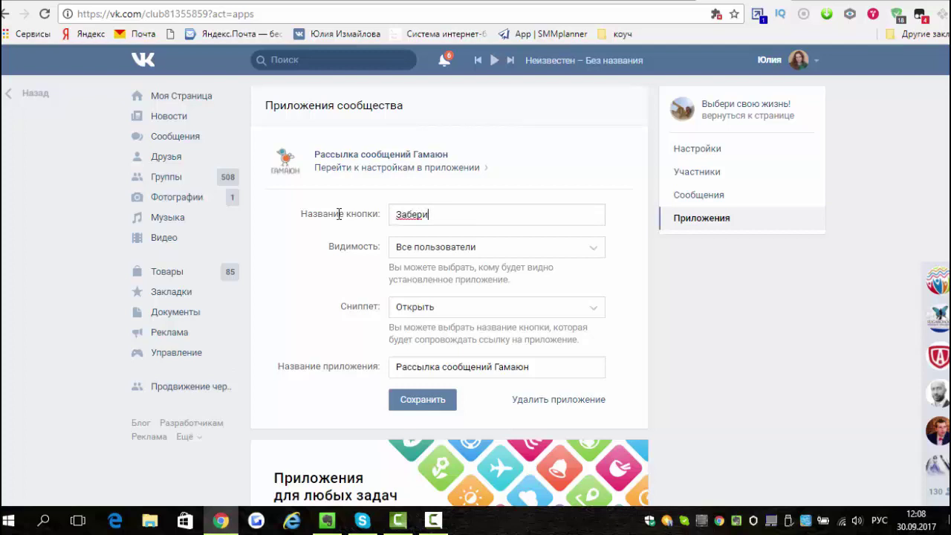
{"action": "type", "text": " подарок"}
{"action": "left_click", "coordinate": [595, 253]}
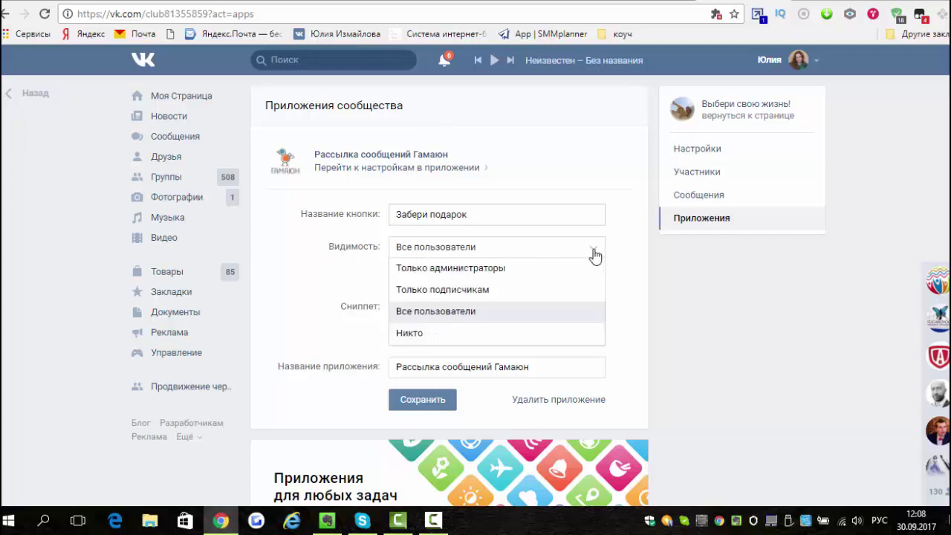
{"action": "left_click", "coordinate": [596, 255]}
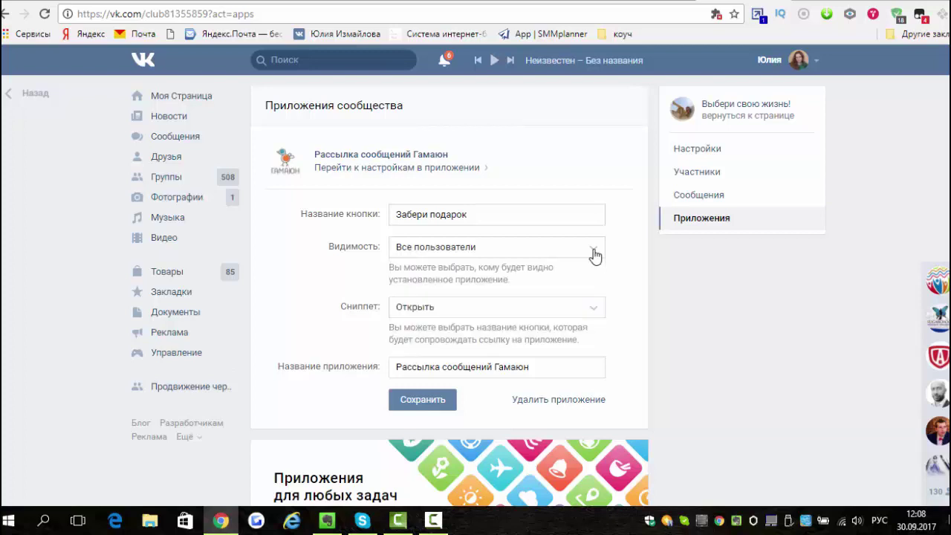
{"action": "left_click", "coordinate": [413, 405]}
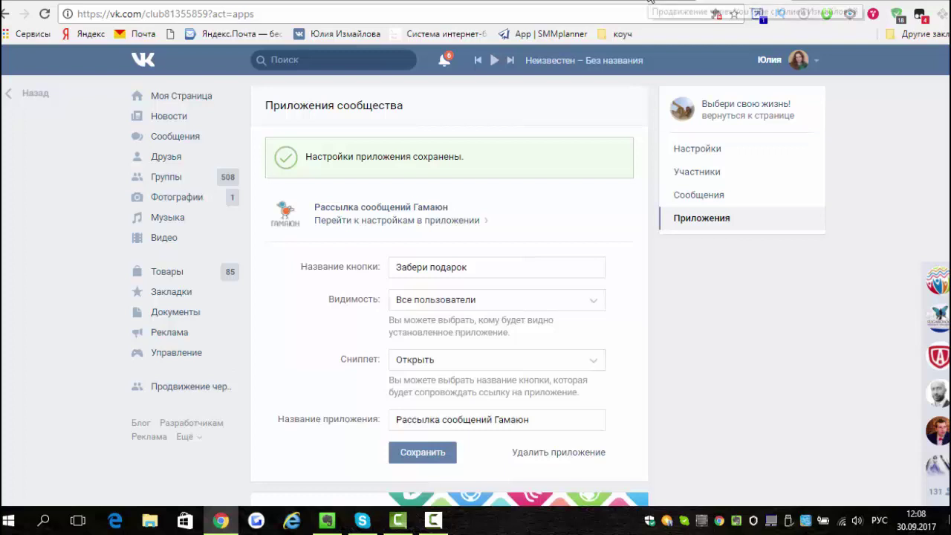
Look over the YouTube community's page as an example and return to the «Выбери свою жизнь!» page to check the renamed button
{"action": "left_click", "coordinate": [649, 4]}
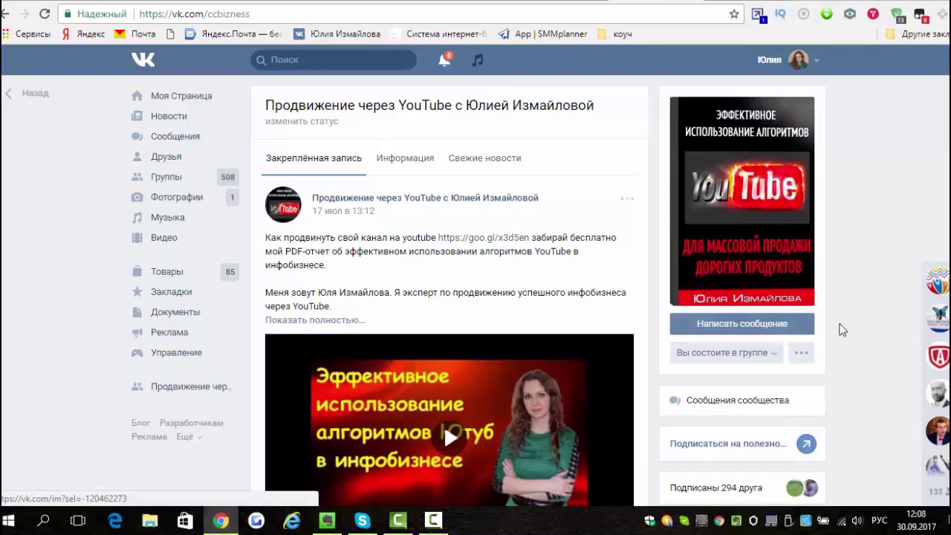
{"action": "scroll", "coordinate": [844, 331], "scroll_direction": "down", "scroll_amount": 3}
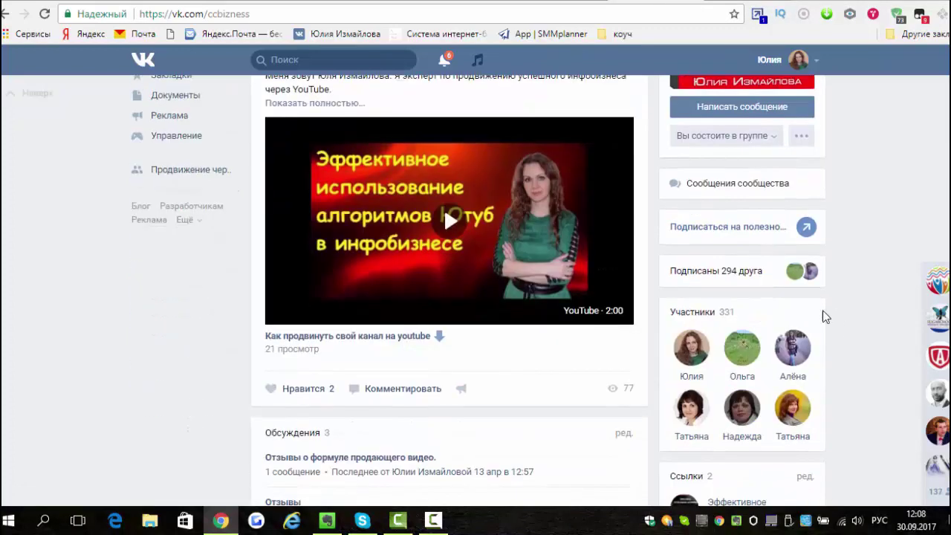
{"action": "scroll", "coordinate": [823, 344], "scroll_direction": "up", "scroll_amount": 3}
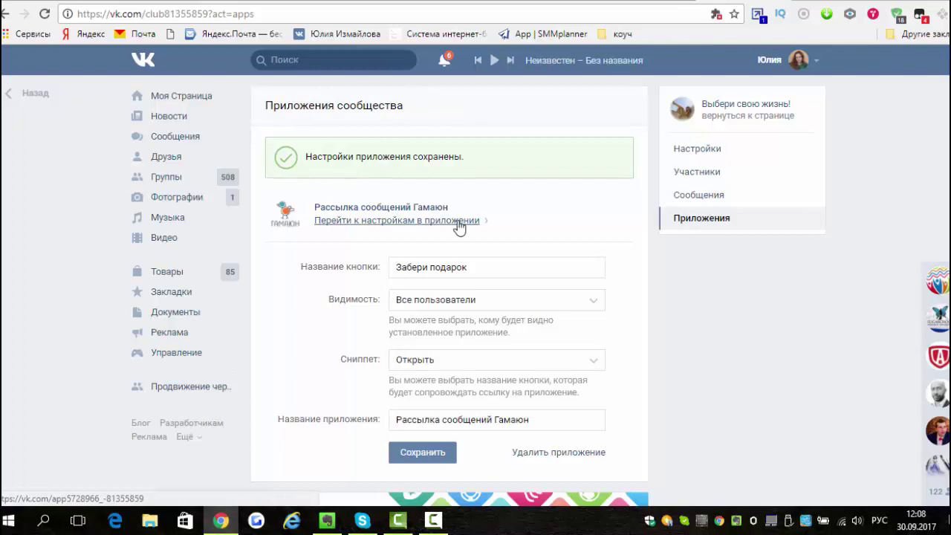
{"action": "left_click", "coordinate": [710, 112]}
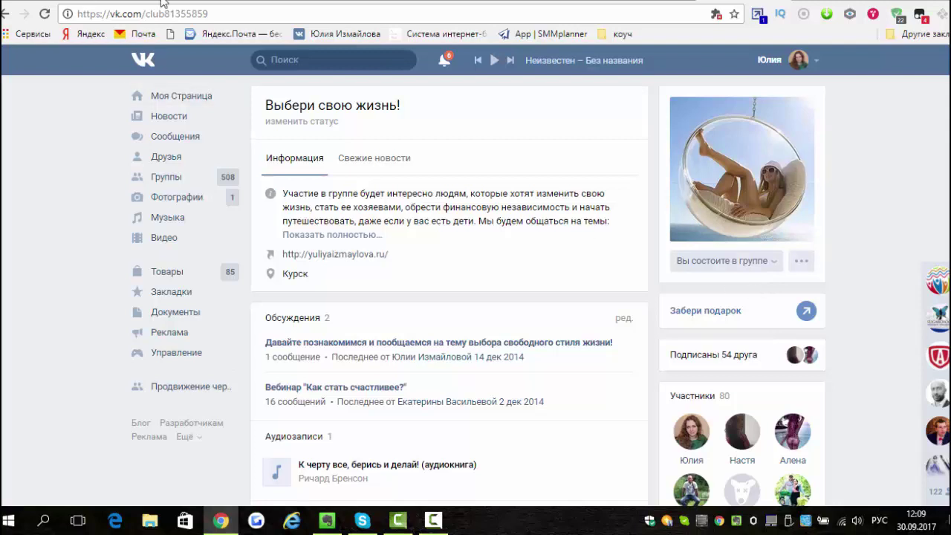
{"action": "left_click", "coordinate": [199, 0]}
{"action": "left_click", "coordinate": [702, 1]}
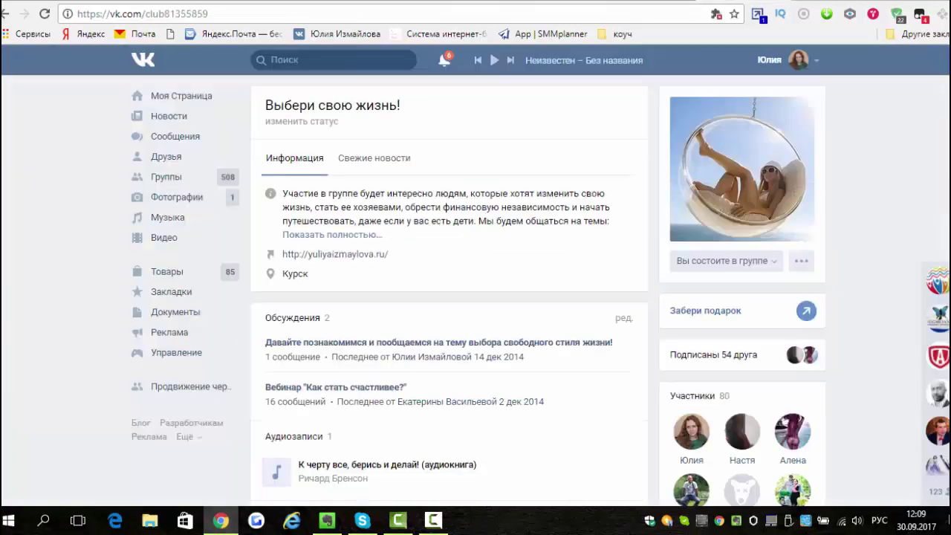
In the settings of «Выбери свою жизнь!», turn on community messages and enable «Добавить в левое меню»
{"action": "left_click", "coordinate": [730, 313]}
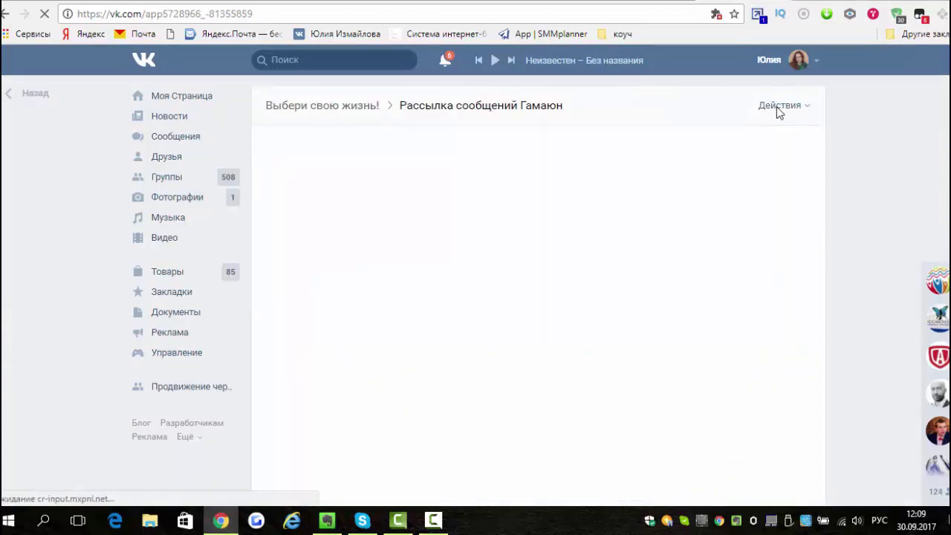
{"action": "mouse_move", "coordinate": [778, 110]}
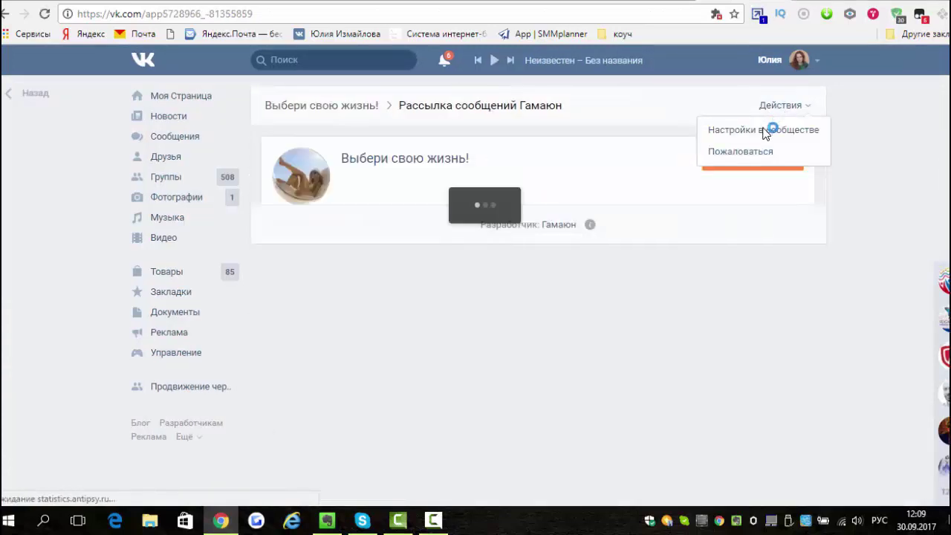
{"action": "left_click", "coordinate": [780, 131]}
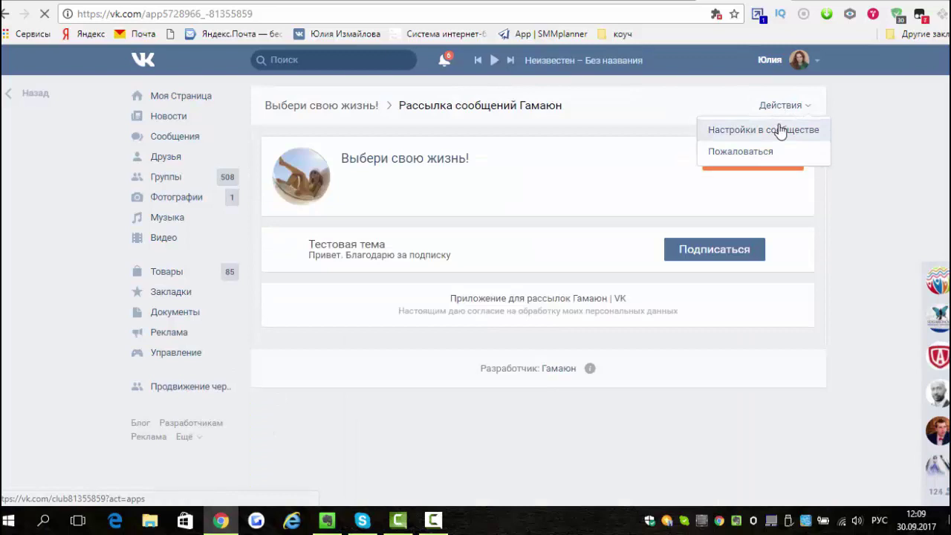
{"action": "left_click", "coordinate": [698, 195]}
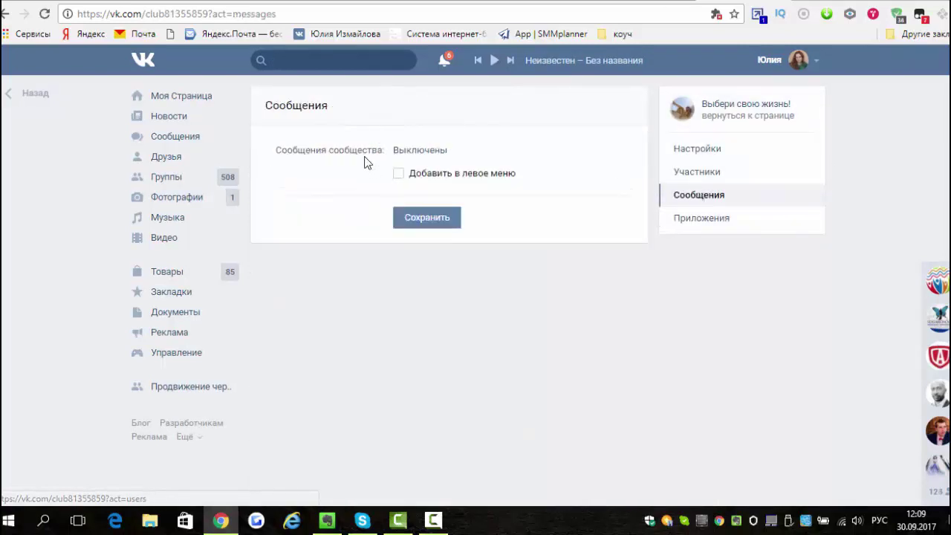
{"action": "left_click", "coordinate": [420, 150]}
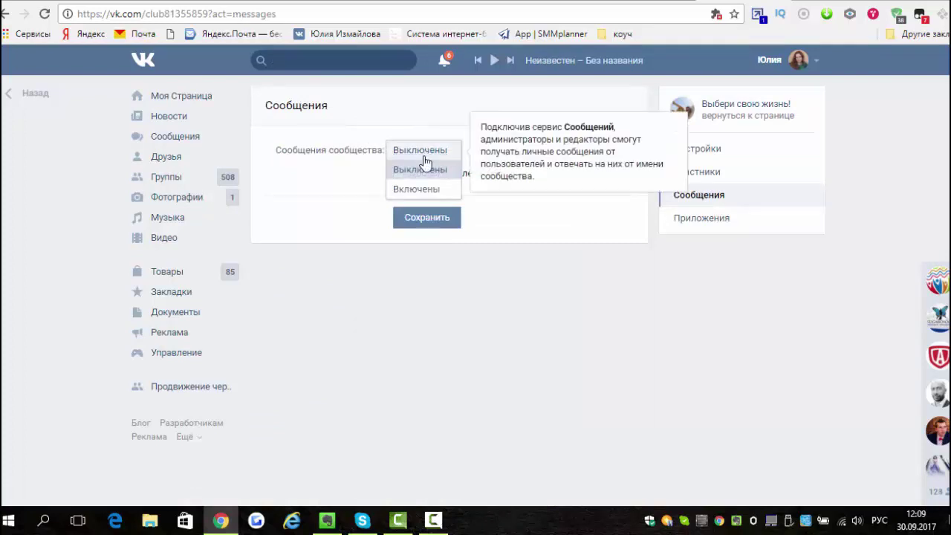
{"action": "left_click", "coordinate": [418, 188]}
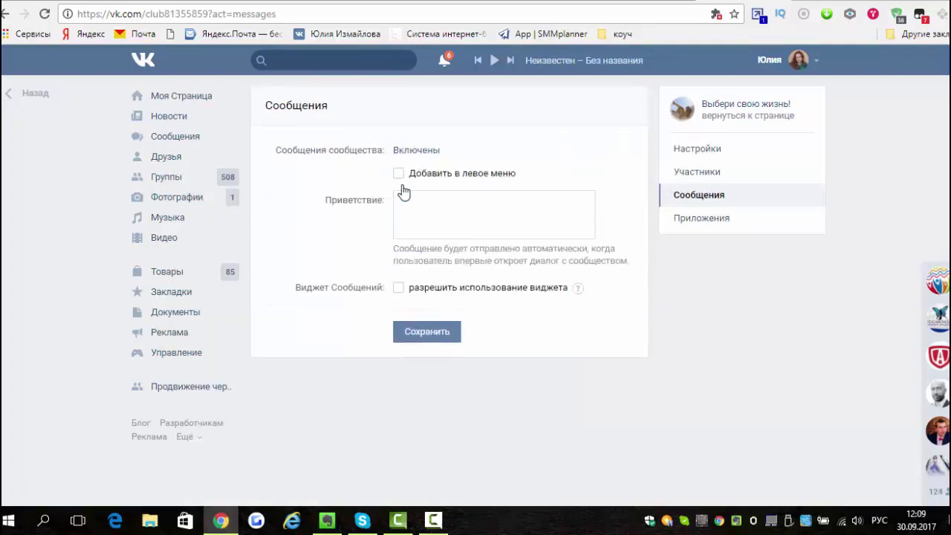
{"action": "left_click", "coordinate": [399, 175]}
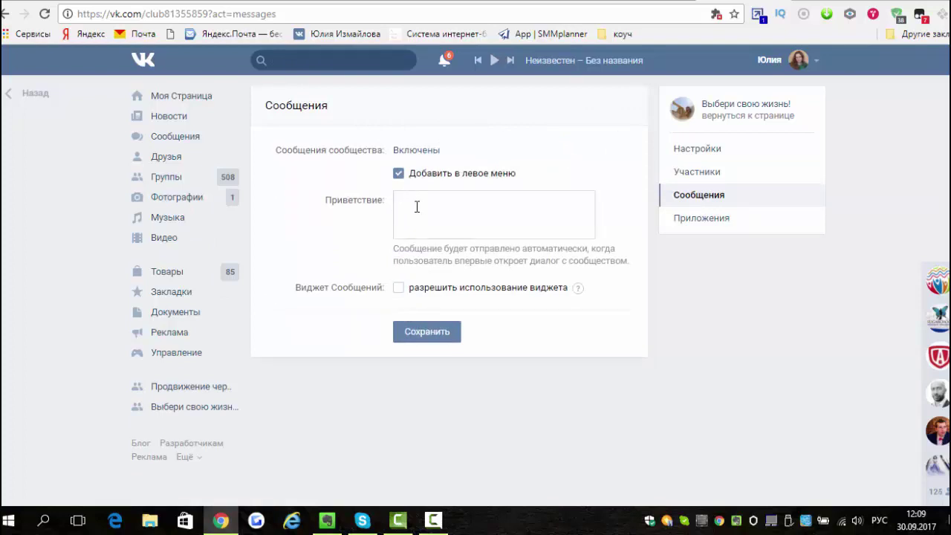
Set the community messages greeting to «Добро пожаловать. Напишите ваш вопрос.», save the settings and return to the community page
{"action": "type", "text": "Добро пожаловать. Н"}
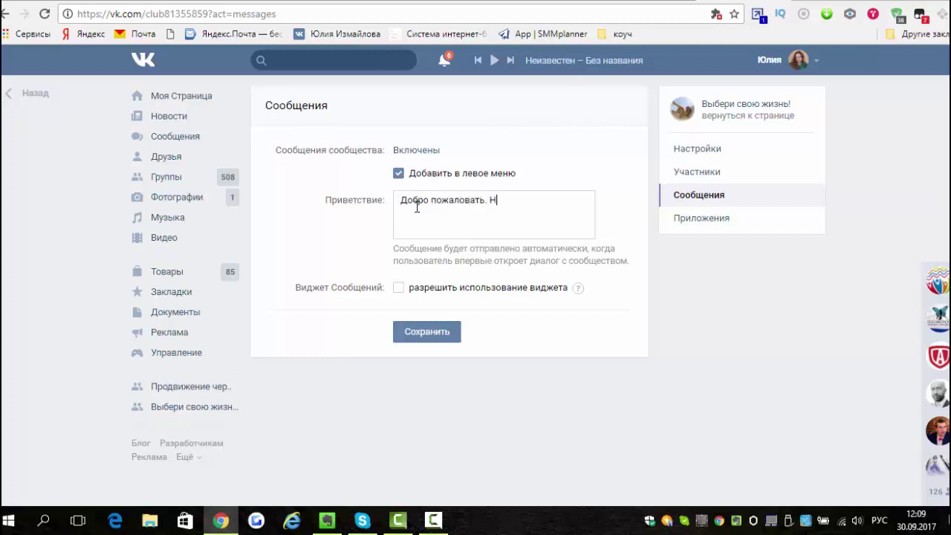
{"action": "type", "text": "апишите ваш вопрос."}
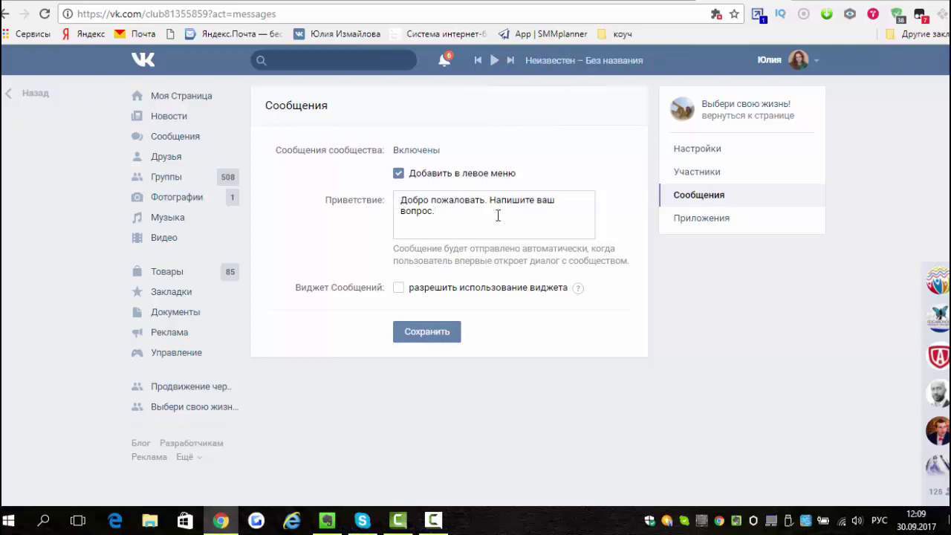
{"action": "left_click", "coordinate": [425, 339]}
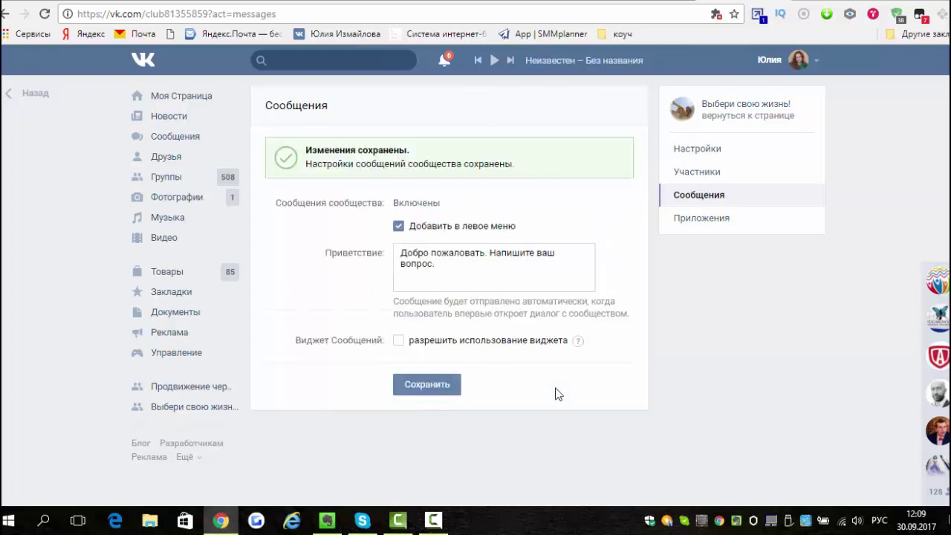
{"action": "left_click", "coordinate": [776, 110]}
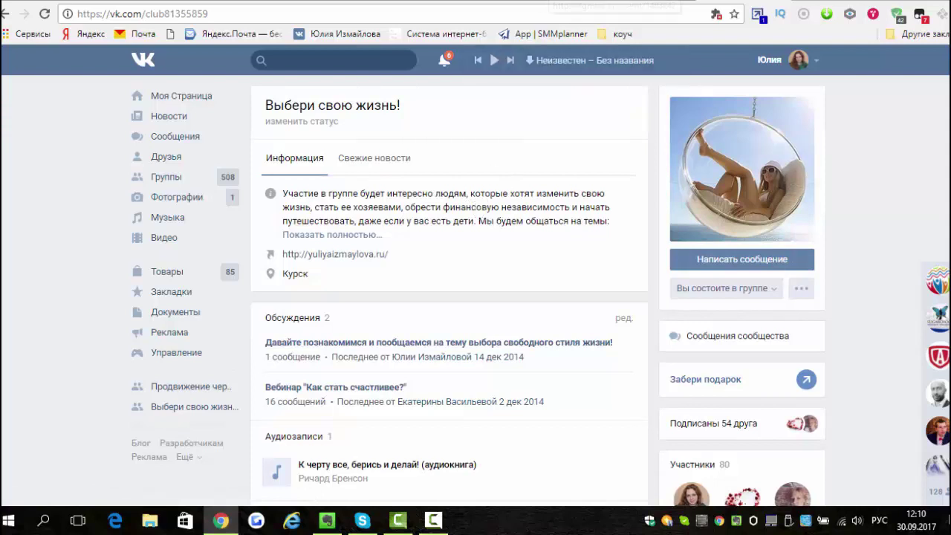
Check the mailing topics in Гамаюн, then open «Забери подарок» in the community, allow its messages and subscribe to «Тестовая тема»
{"action": "left_click", "coordinate": [554, 2]}
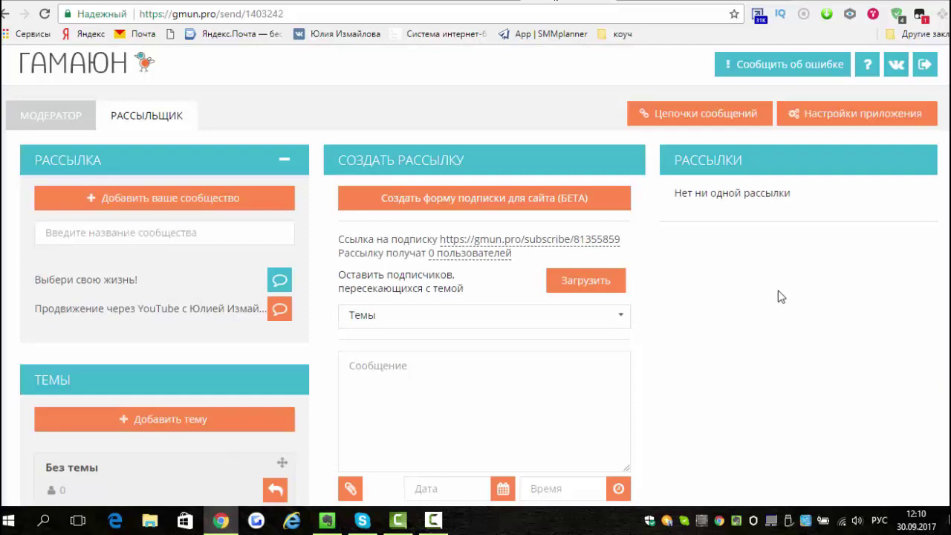
{"action": "scroll", "coordinate": [780, 296], "scroll_direction": "down", "scroll_amount": 4}
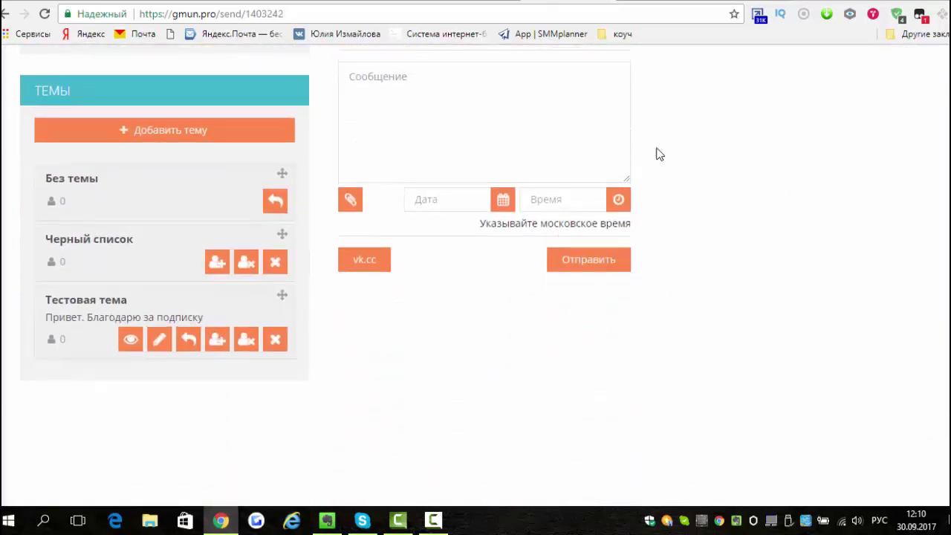
{"action": "left_click", "coordinate": [722, 3]}
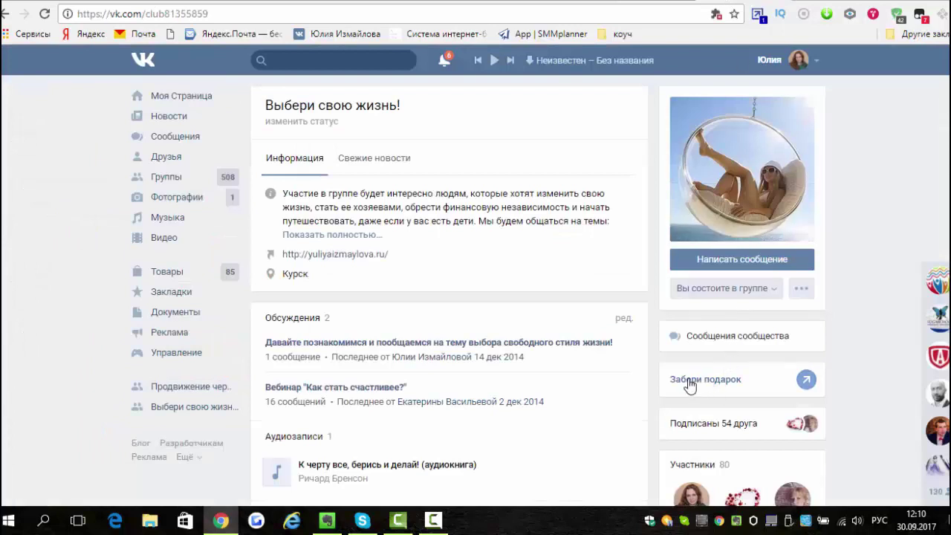
{"action": "left_click", "coordinate": [716, 385]}
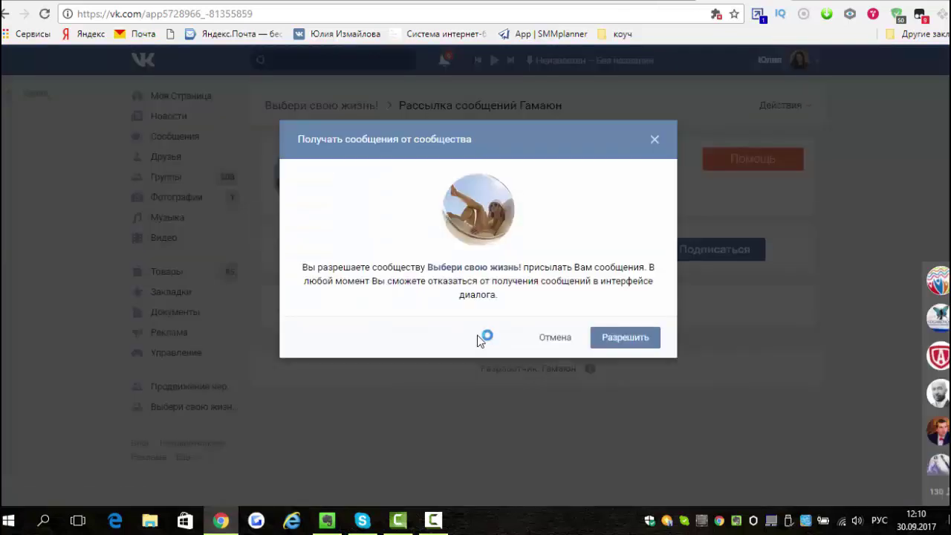
{"action": "left_click", "coordinate": [622, 342]}
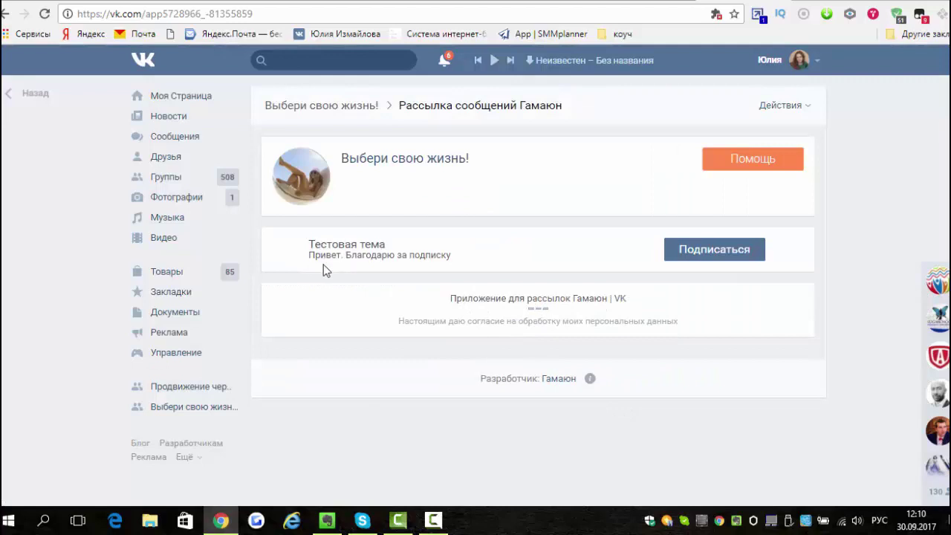
{"action": "left_click", "coordinate": [702, 256]}
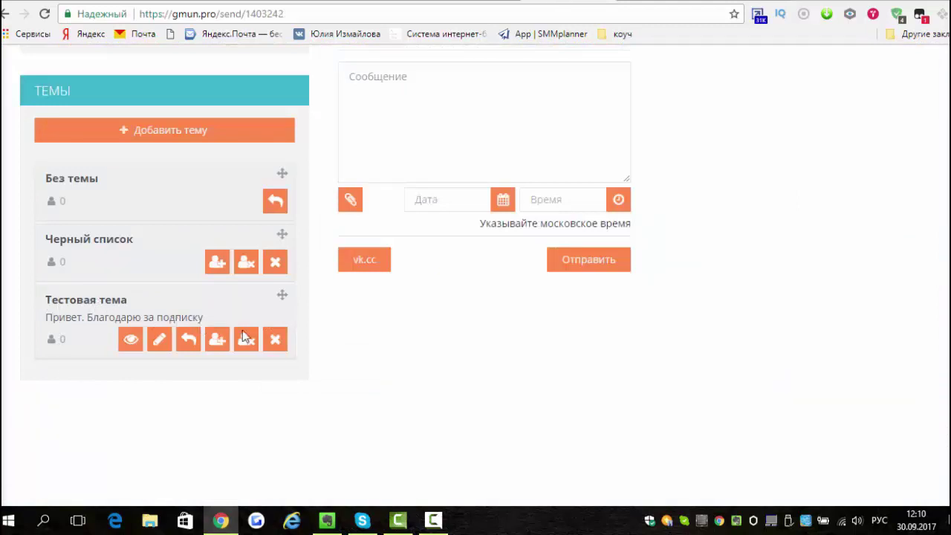
Add the message «2 письмо.» to the «Без темы» message chain in Гамаюн, sent after 1 day at 13:00
{"action": "scroll", "coordinate": [686, 393], "scroll_direction": "up", "scroll_amount": 4}
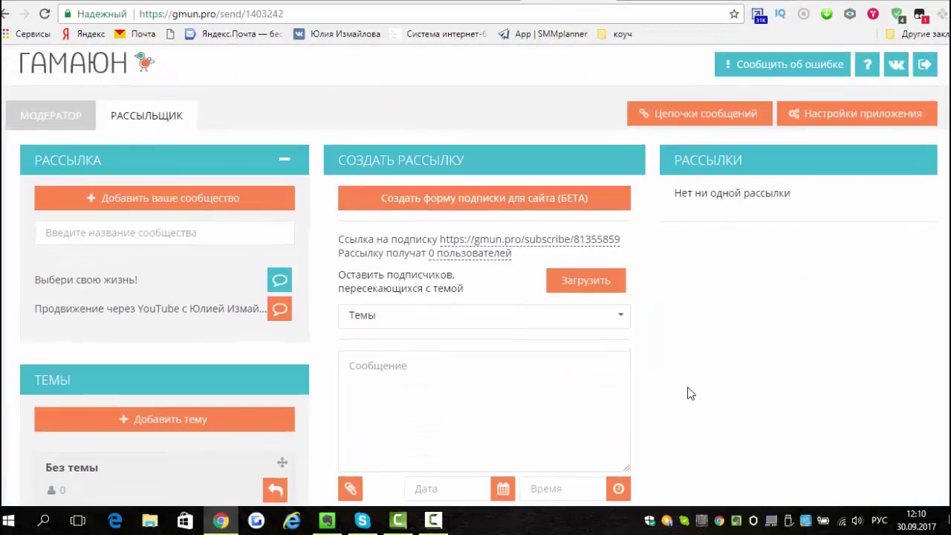
{"action": "left_click", "coordinate": [699, 119]}
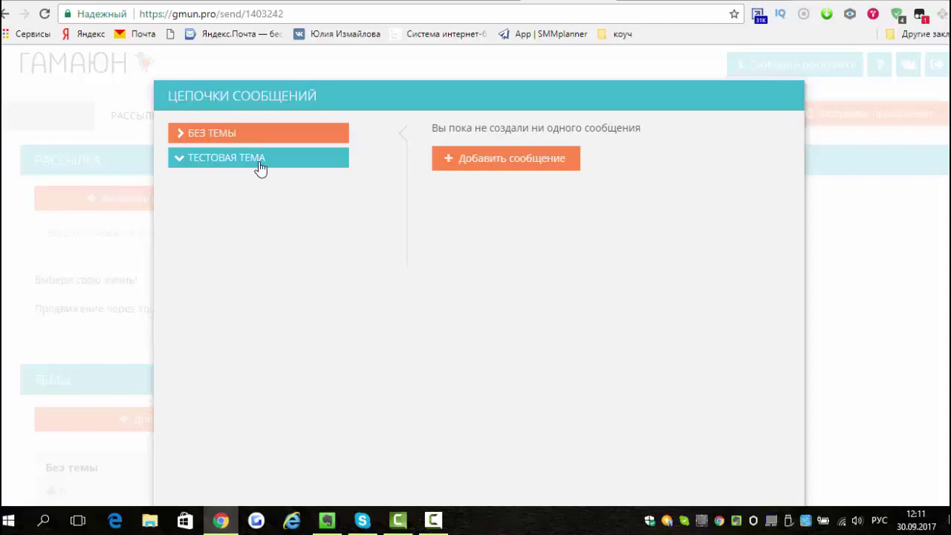
{"action": "left_click", "coordinate": [503, 163]}
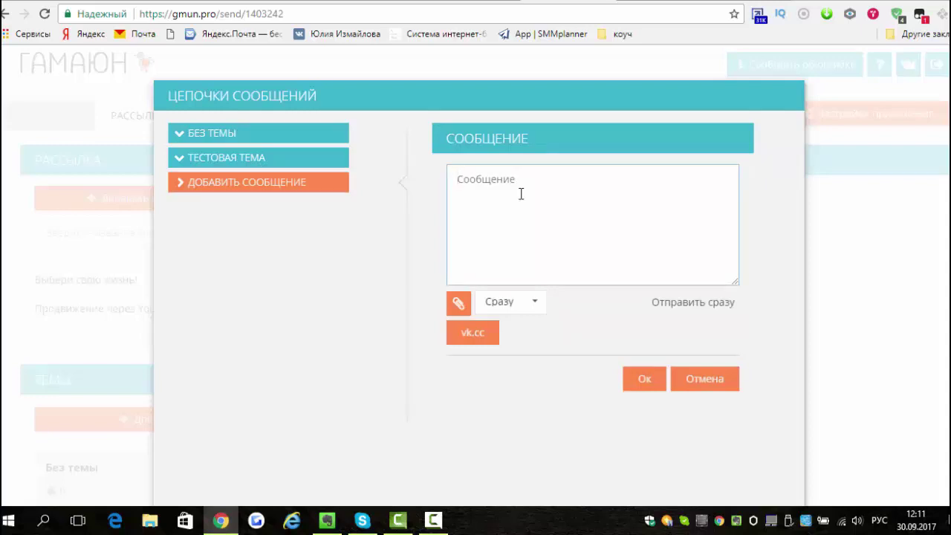
{"action": "type", "text": "2 письмо."}
{"action": "left_click", "coordinate": [541, 301]}
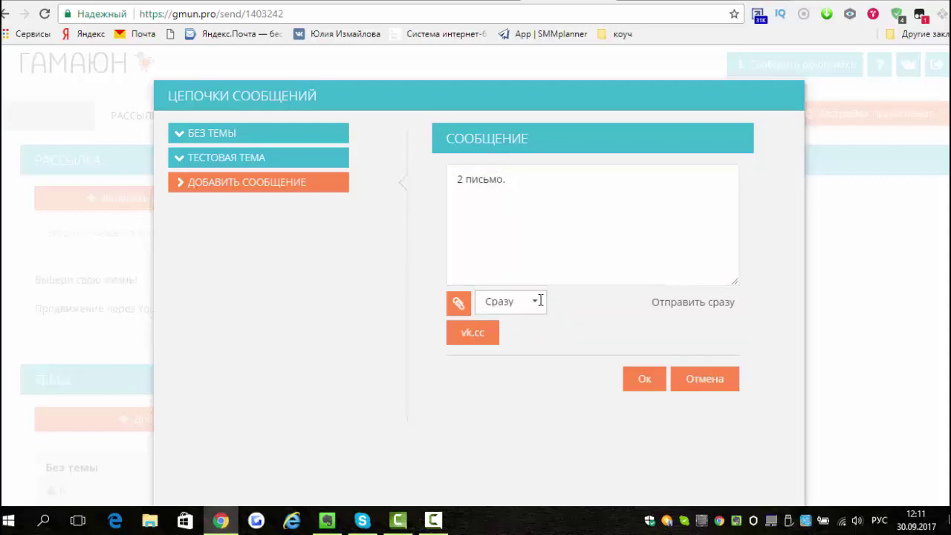
{"action": "left_click", "coordinate": [497, 354]}
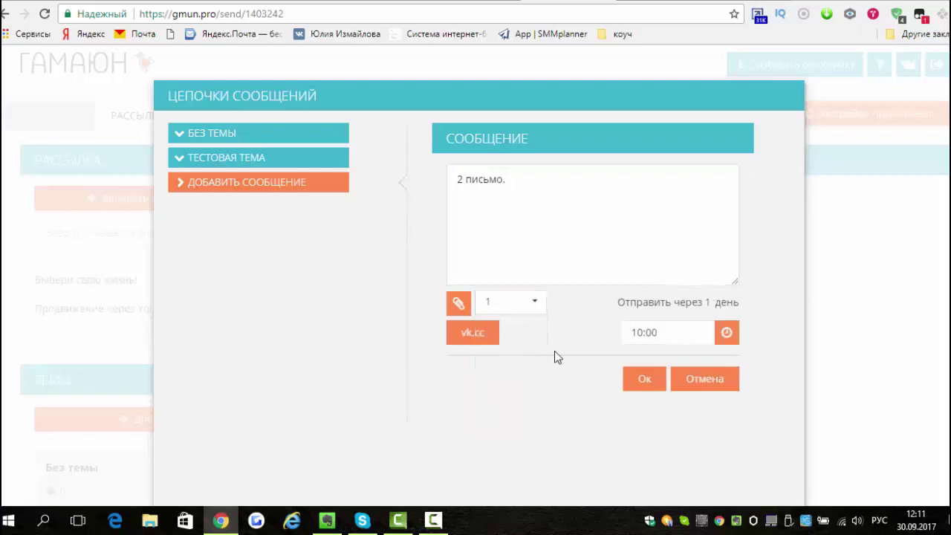
{"action": "left_click", "coordinate": [665, 334]}
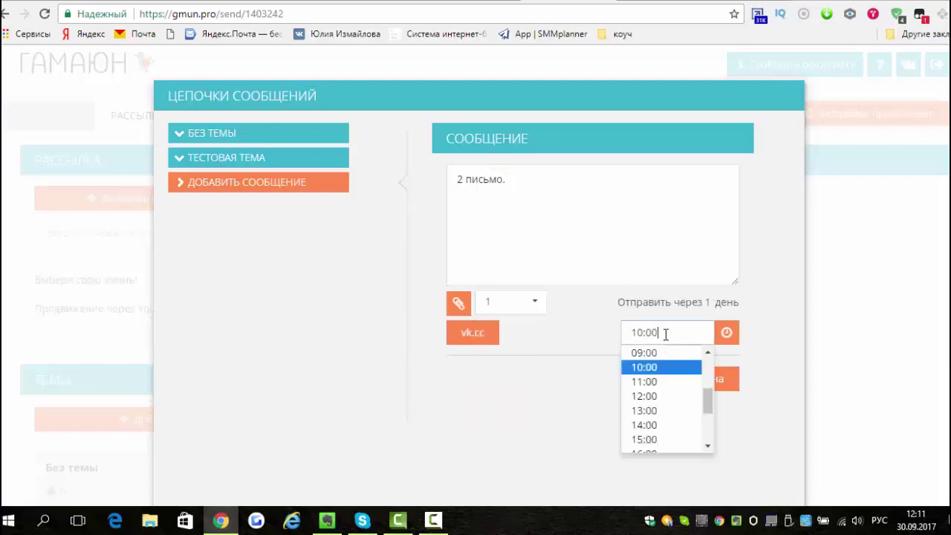
{"action": "left_click", "coordinate": [661, 411]}
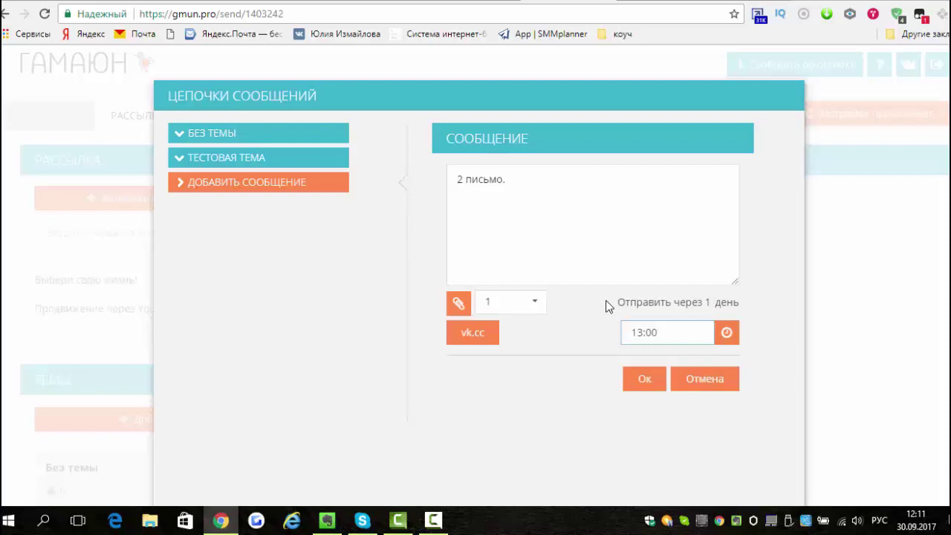
{"action": "left_click", "coordinate": [645, 385]}
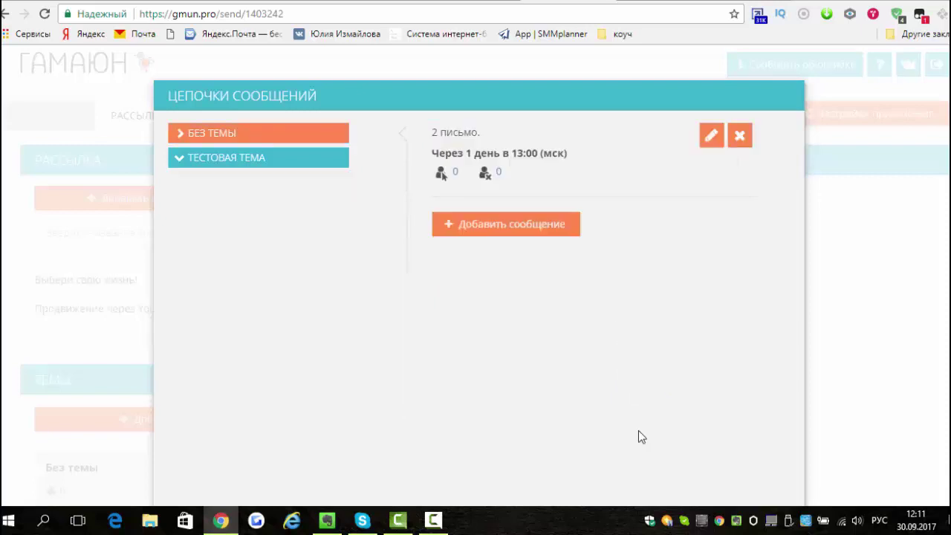
Add the message «3 письмо» to the same chain, sent after 2 days at 13:00, and close the message chains
{"action": "left_click", "coordinate": [494, 229]}
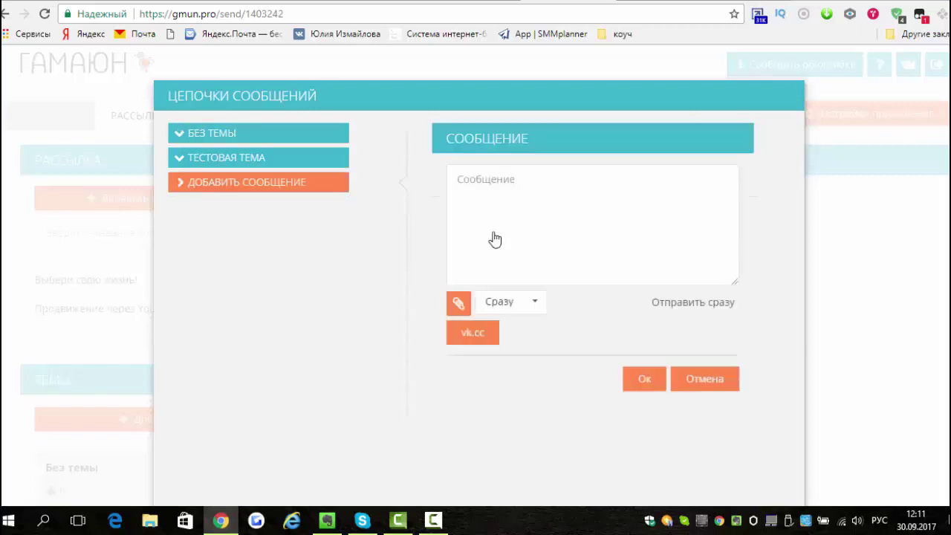
{"action": "left_click", "coordinate": [496, 213]}
{"action": "type", "text": "3 п"}
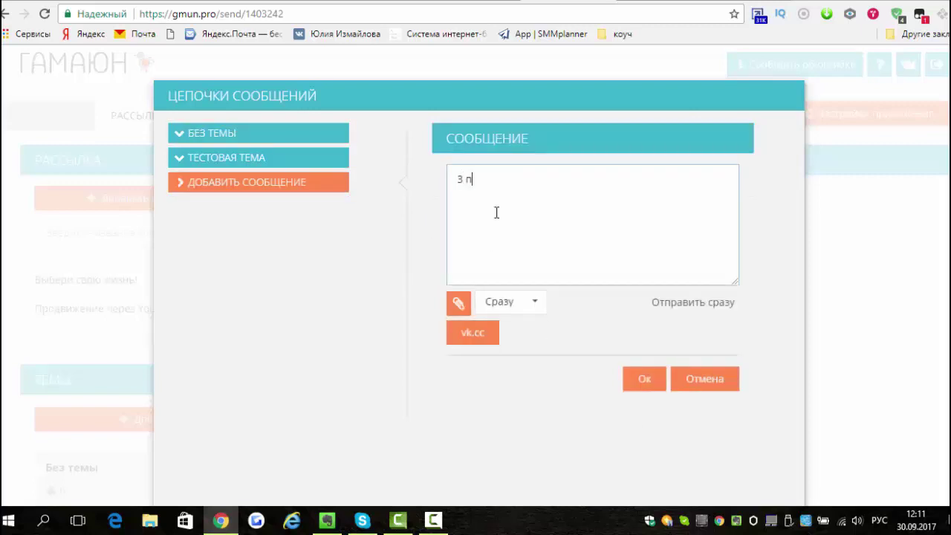
{"action": "type", "text": "исьмо"}
{"action": "left_click", "coordinate": [520, 302]}
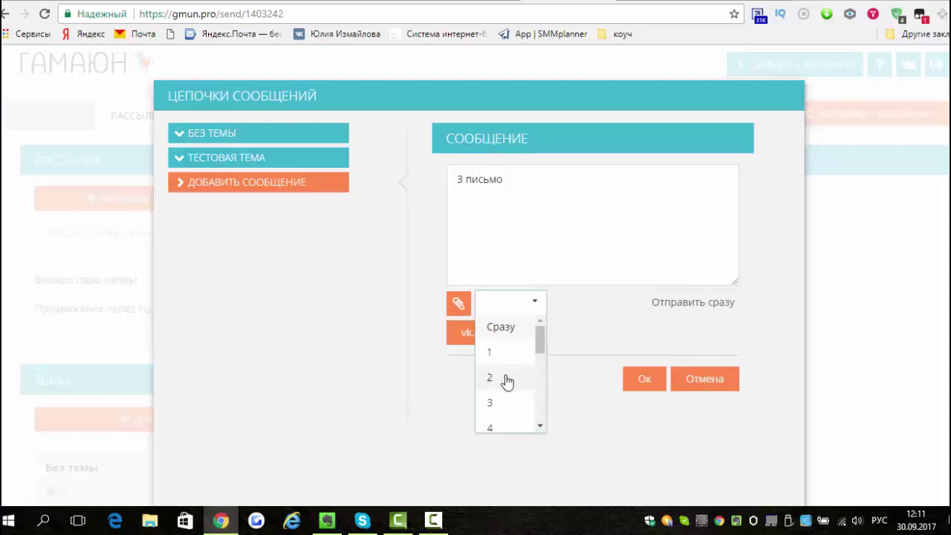
{"action": "left_click", "coordinate": [506, 378]}
{"action": "left_click", "coordinate": [698, 336]}
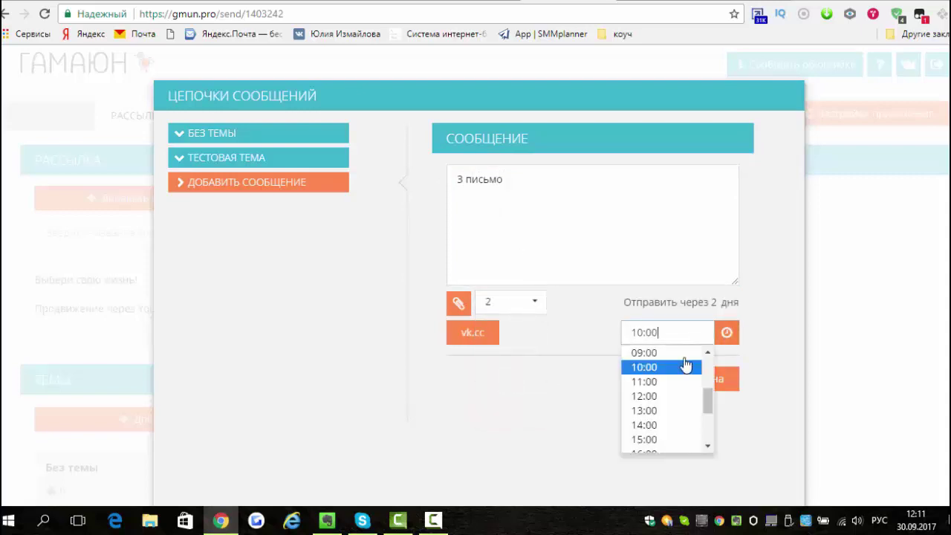
{"action": "left_click", "coordinate": [664, 410]}
{"action": "left_click", "coordinate": [641, 377]}
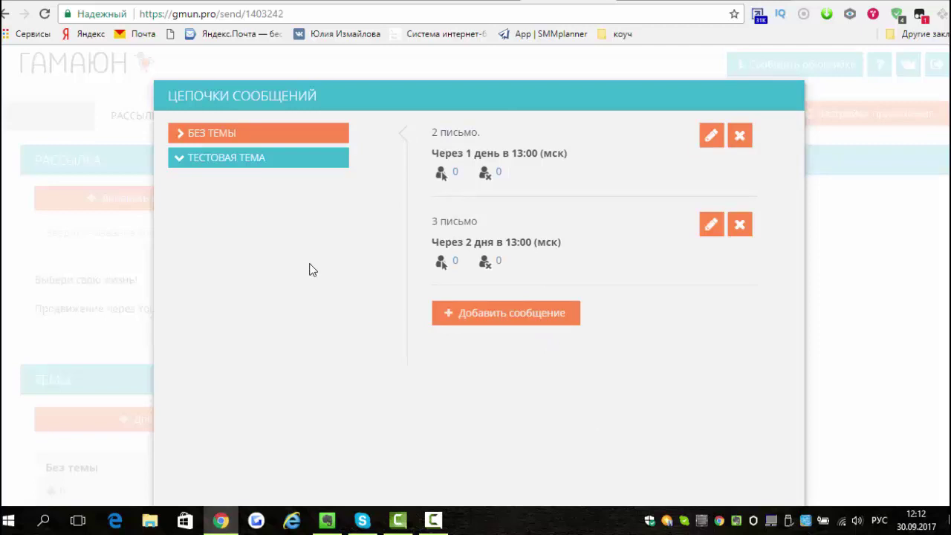
{"action": "scroll", "coordinate": [736, 350], "scroll_direction": "down", "scroll_amount": 1}
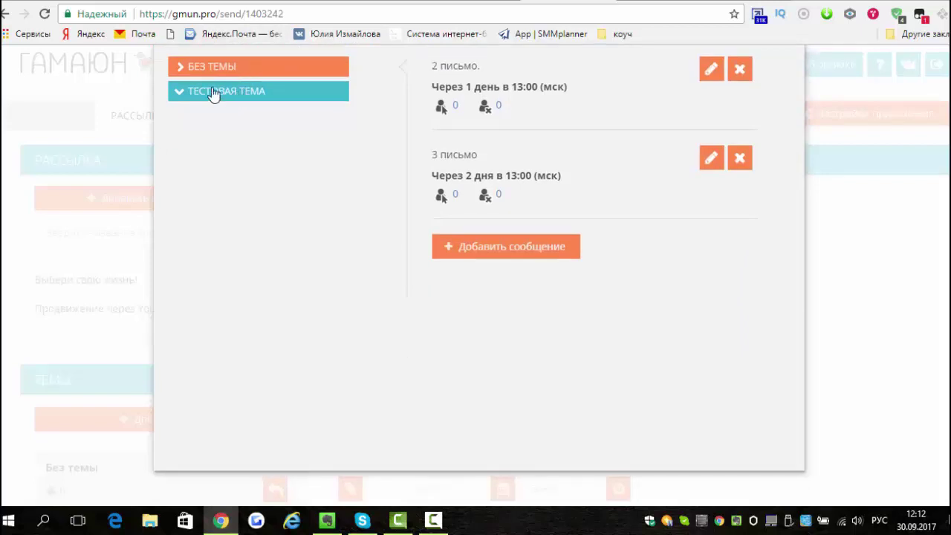
{"action": "scroll", "coordinate": [852, 299], "scroll_direction": "up", "scroll_amount": 1}
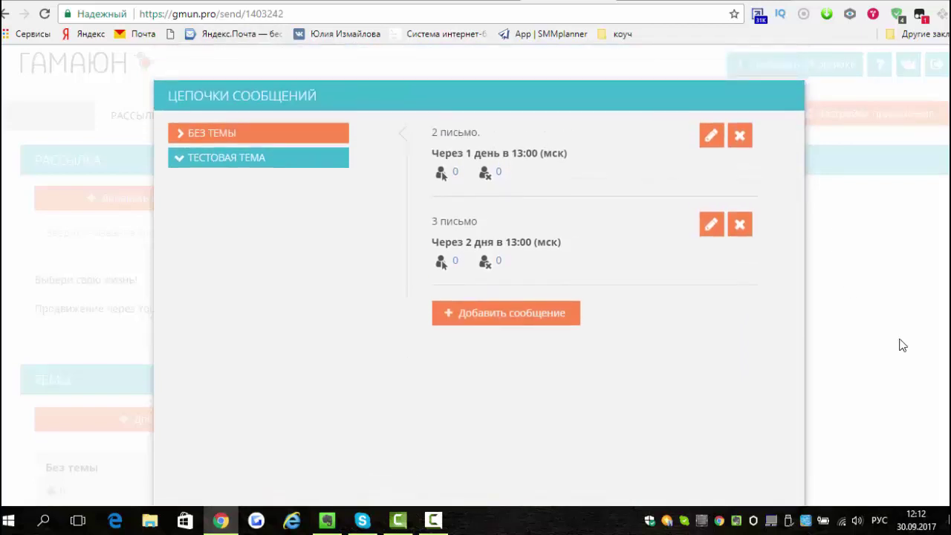
{"action": "left_click", "coordinate": [883, 371]}
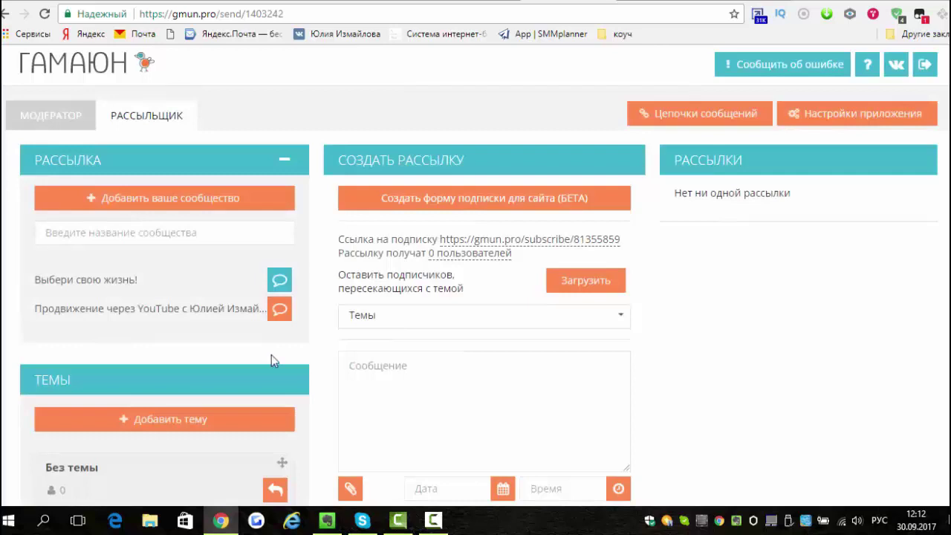
Switch to the YouTube promotion community and examine its mailing topics and the texts and send times in its «Продвижение через YouTube» message chain
{"action": "left_click", "coordinate": [276, 318]}
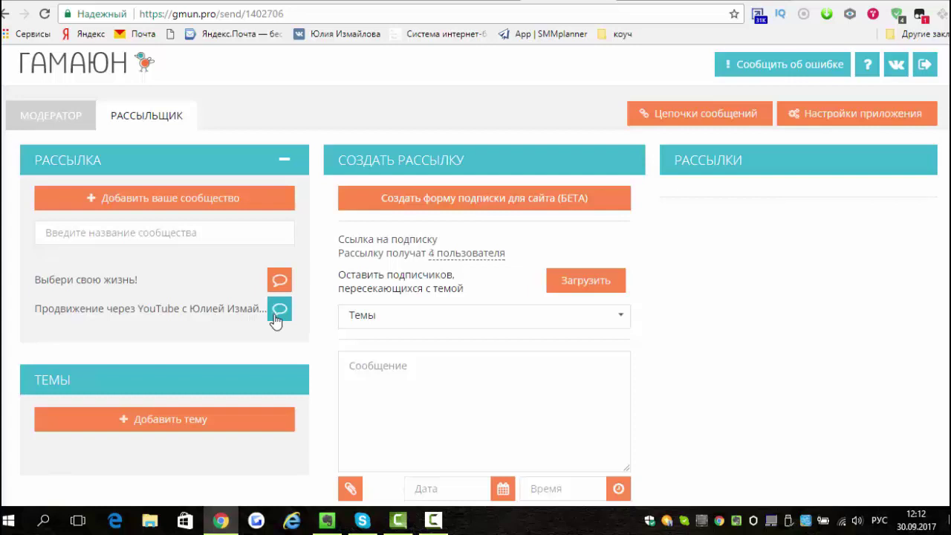
{"action": "scroll", "coordinate": [277, 320], "scroll_direction": "down", "scroll_amount": 3}
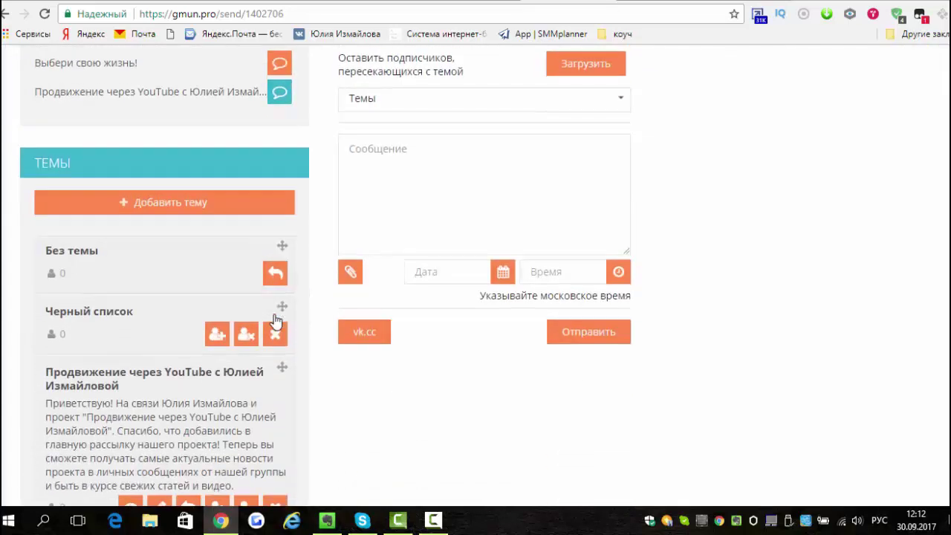
{"action": "scroll", "coordinate": [275, 318], "scroll_direction": "down", "scroll_amount": 2}
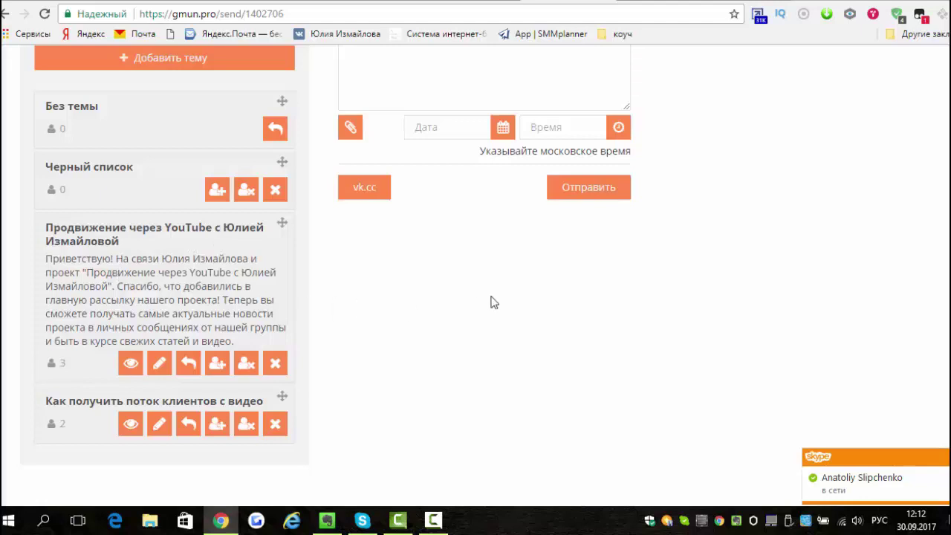
{"action": "scroll", "coordinate": [669, 308], "scroll_direction": "up", "scroll_amount": 5}
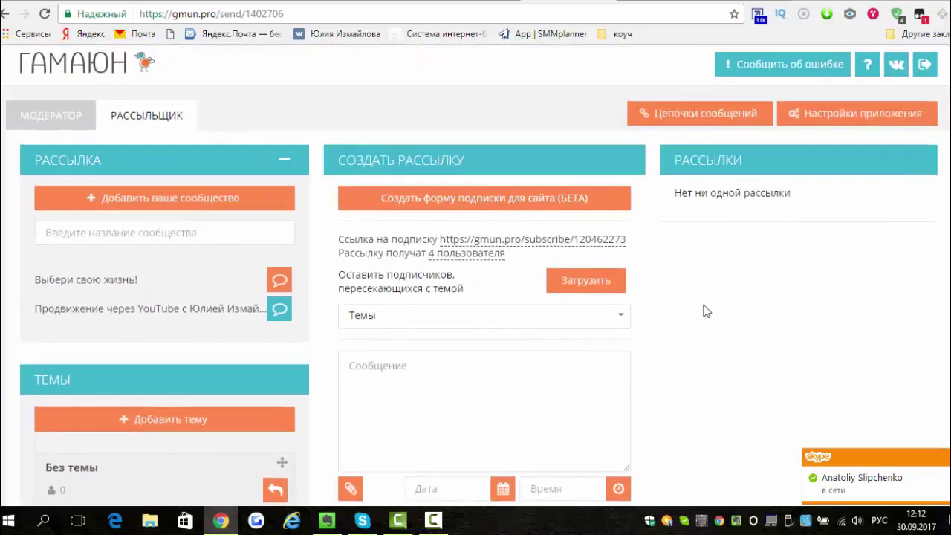
{"action": "left_click", "coordinate": [707, 122]}
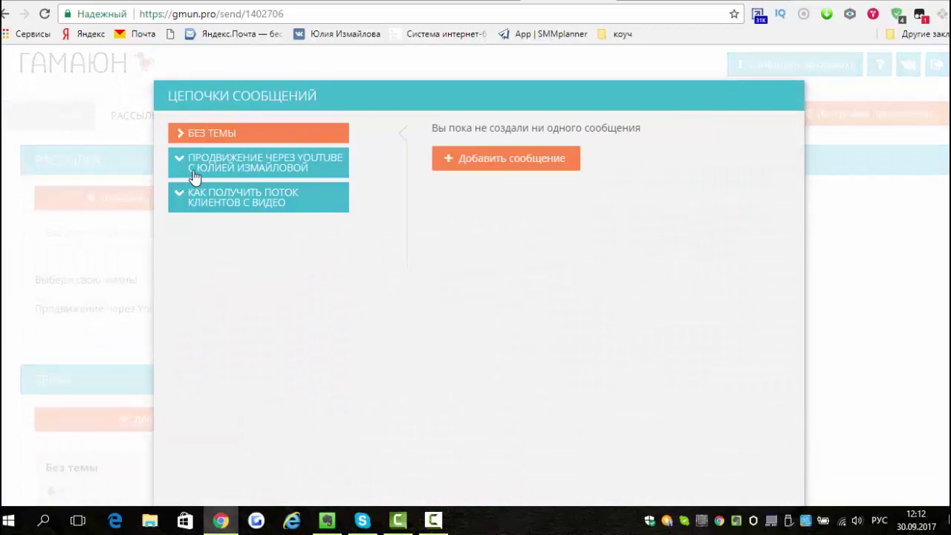
{"action": "left_click", "coordinate": [318, 167]}
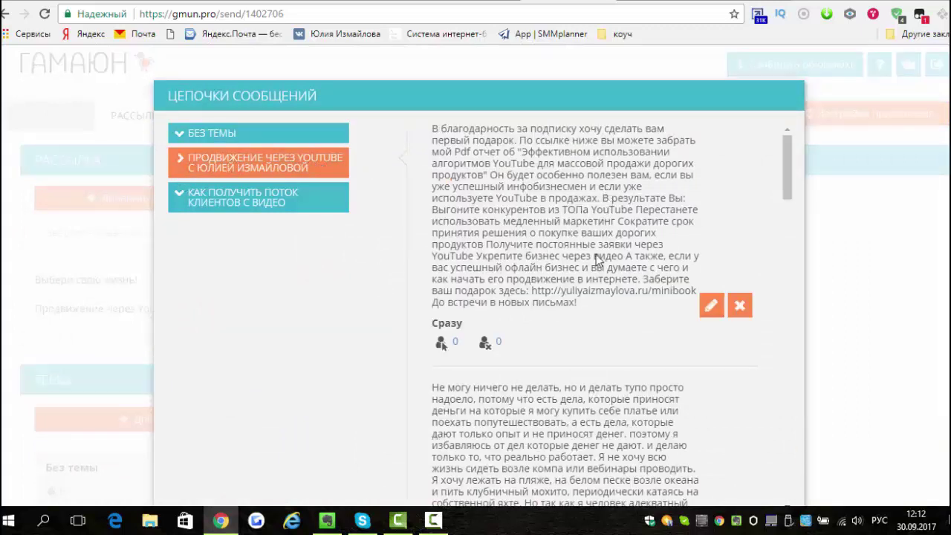
{"action": "scroll", "coordinate": [609, 307], "scroll_direction": "down", "scroll_amount": 8}
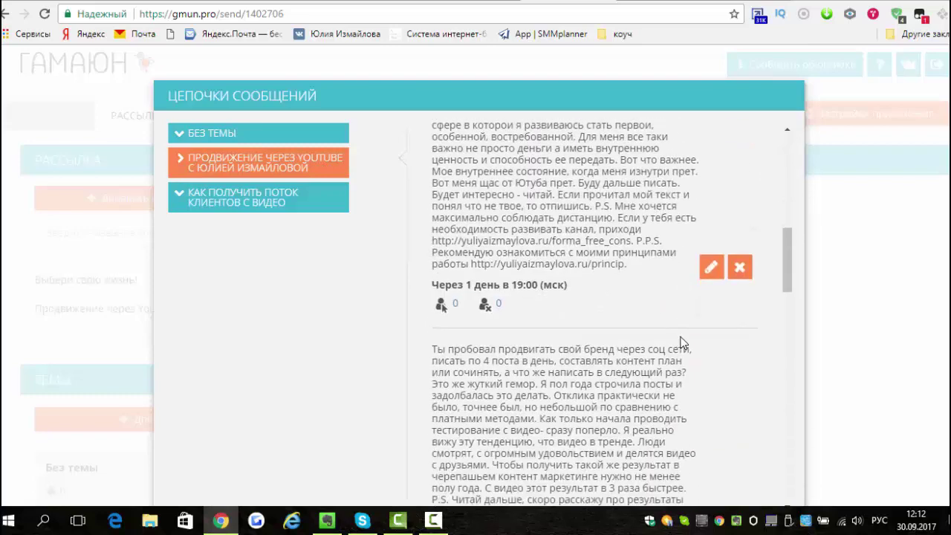
{"action": "scroll", "coordinate": [678, 398], "scroll_direction": "down", "scroll_amount": 3}
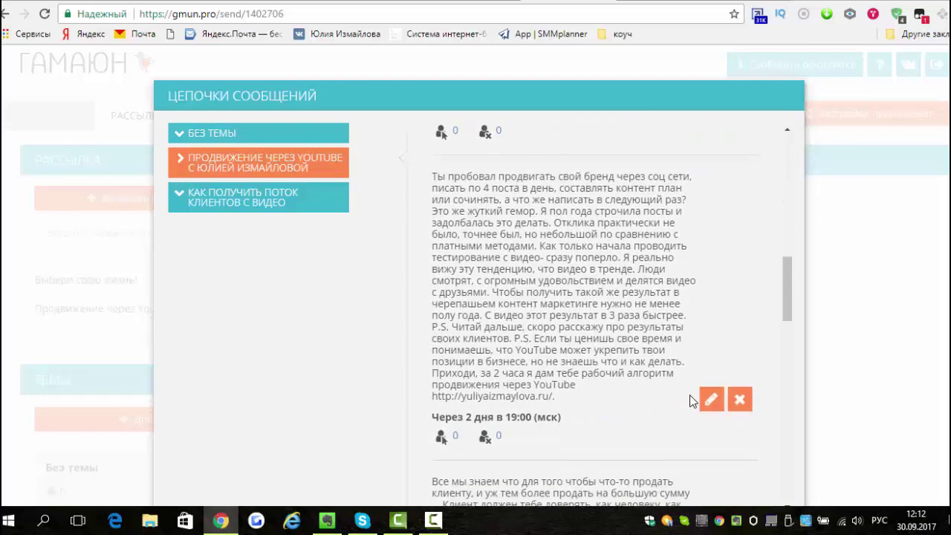
{"action": "scroll", "coordinate": [579, 379], "scroll_direction": "down", "scroll_amount": 2}
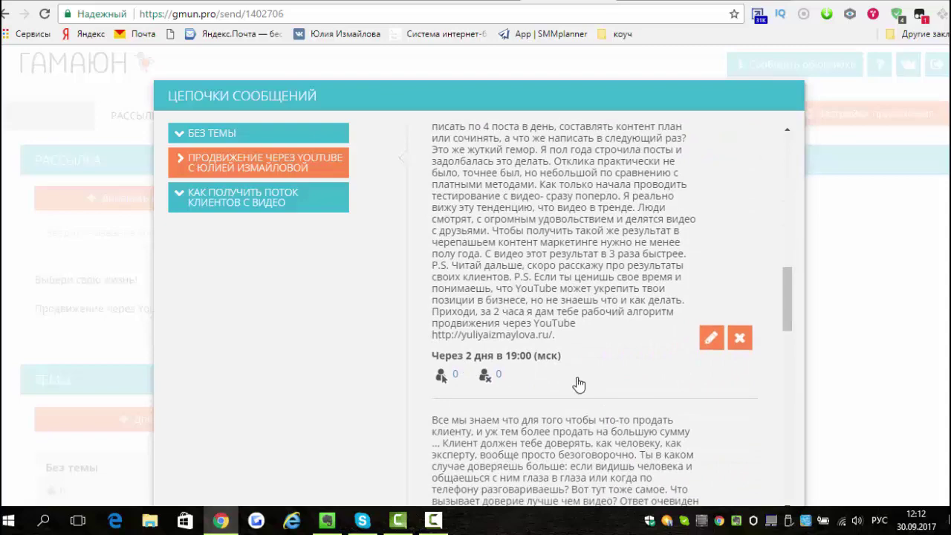
Read the texts and send times of the remaining messages in the YouTube promotion chain, and close the message chains
{"action": "scroll", "coordinate": [577, 377], "scroll_direction": "down", "scroll_amount": 3}
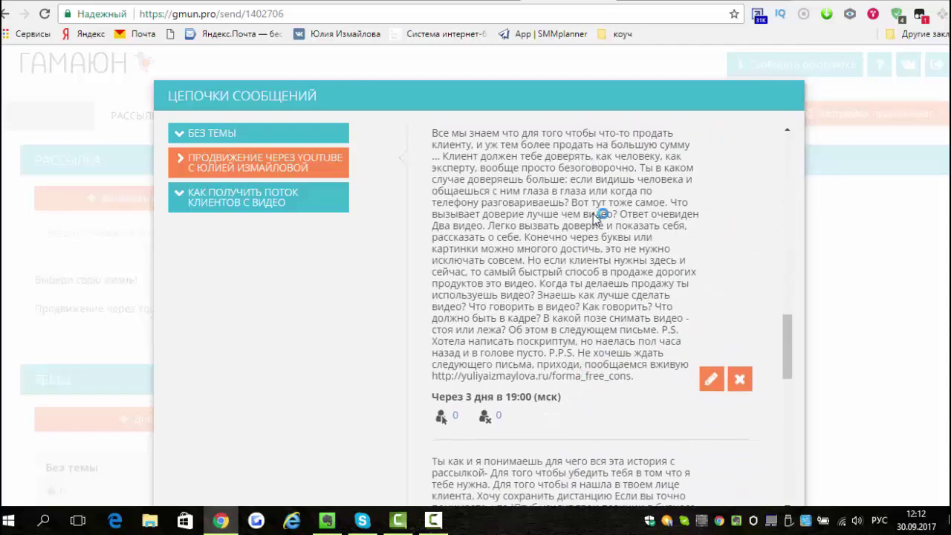
{"action": "scroll", "coordinate": [885, 327], "scroll_direction": "down", "scroll_amount": 1}
{"action": "scroll", "coordinate": [873, 305], "scroll_direction": "up", "scroll_amount": 1}
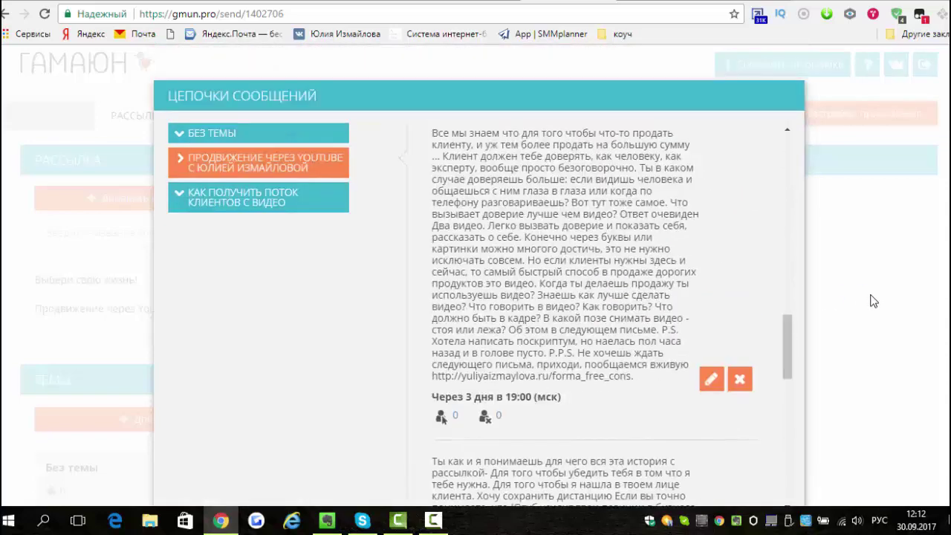
{"action": "left_click", "coordinate": [870, 300]}
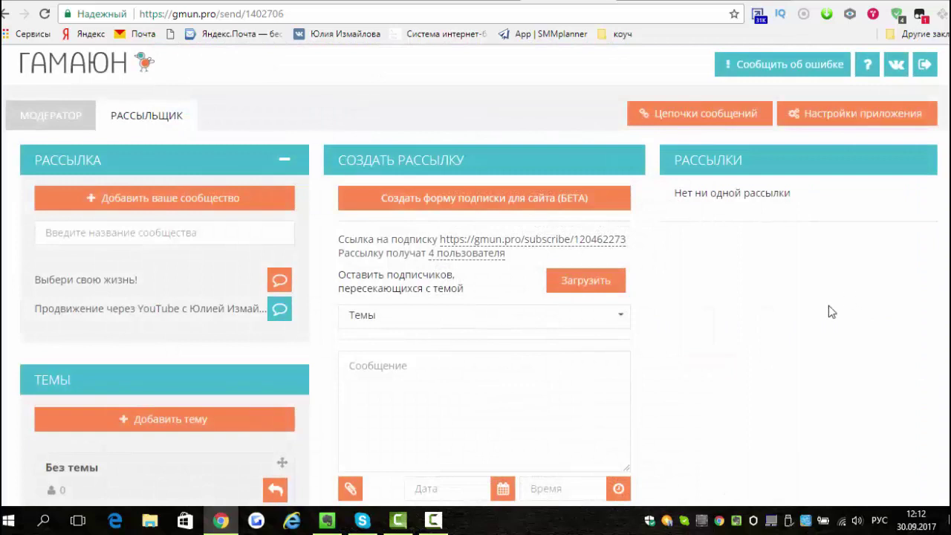
{"action": "scroll", "coordinate": [829, 305], "scroll_direction": "down", "scroll_amount": 1}
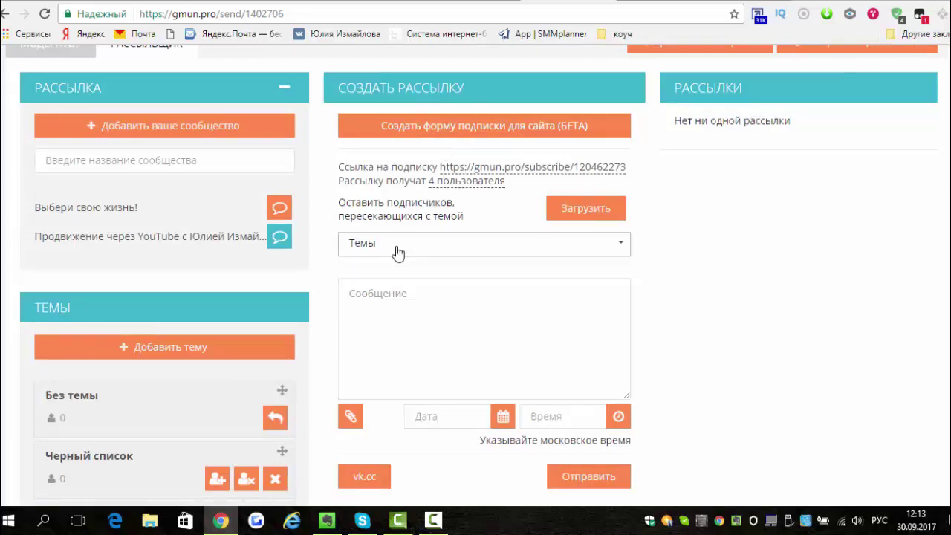
Switch to the «Выбери свою жизнь!» community and choose only «Без темы» as the topic of a new mailing
{"action": "left_click", "coordinate": [280, 212]}
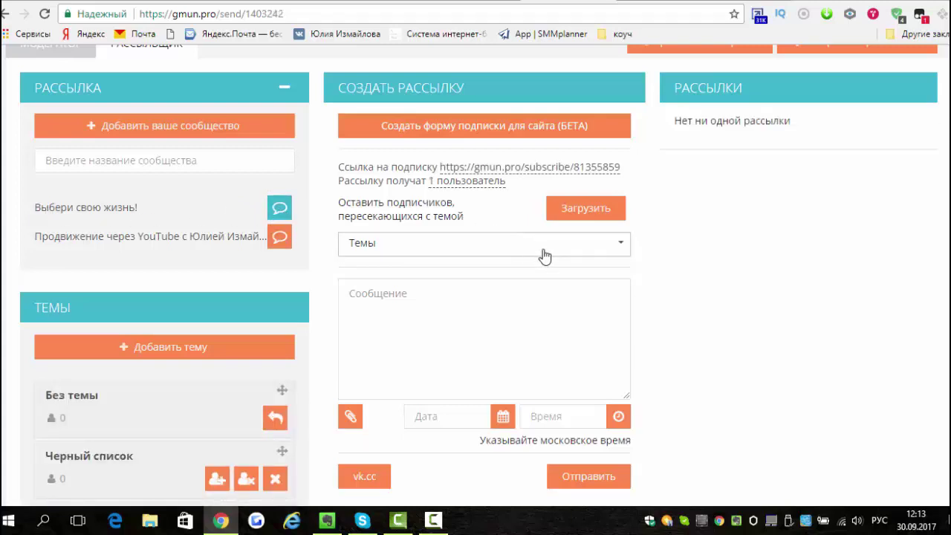
{"action": "left_click", "coordinate": [621, 251]}
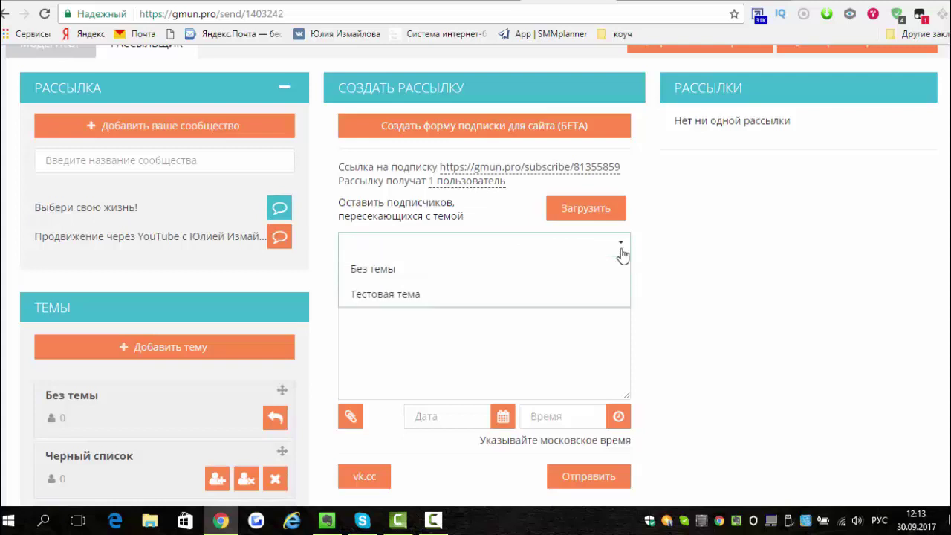
{"action": "left_click", "coordinate": [372, 269]}
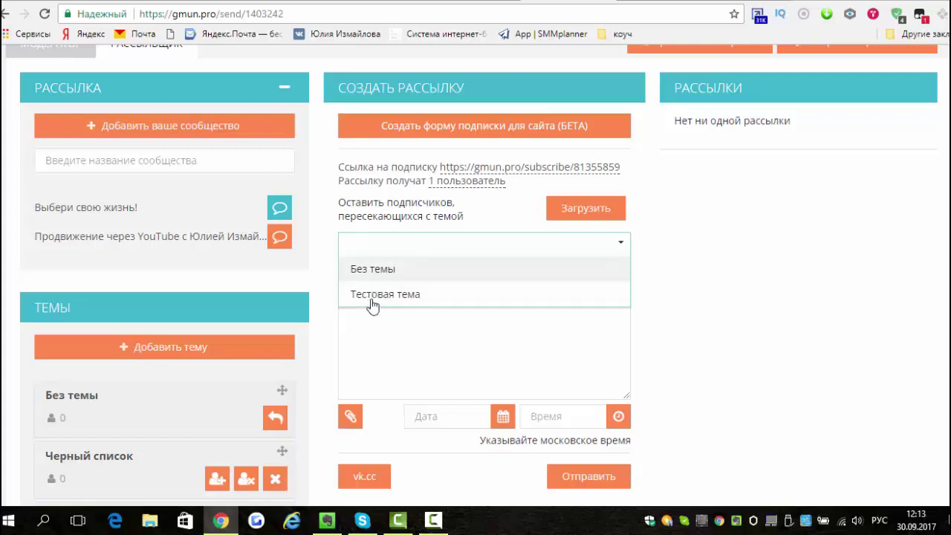
{"action": "left_click", "coordinate": [425, 311]}
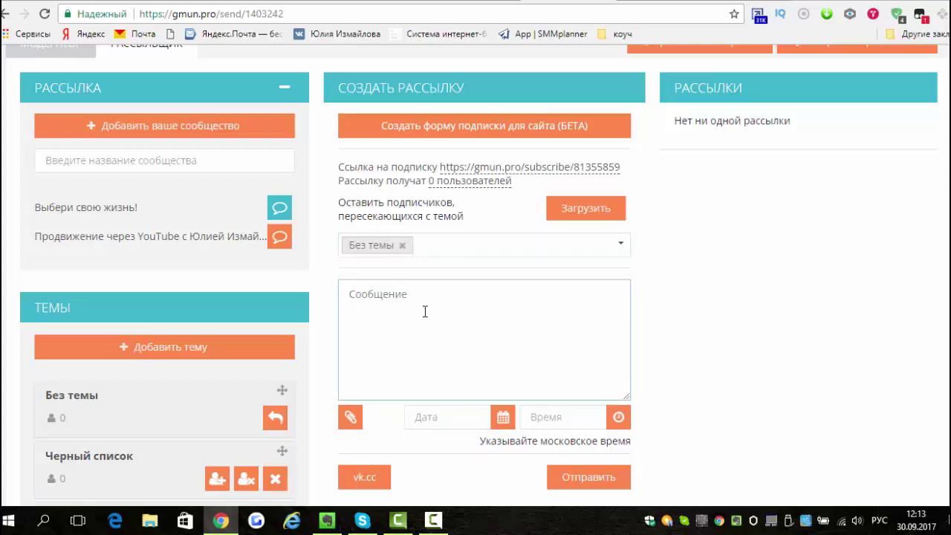
{"action": "left_click", "coordinate": [622, 246]}
{"action": "left_click", "coordinate": [464, 269]}
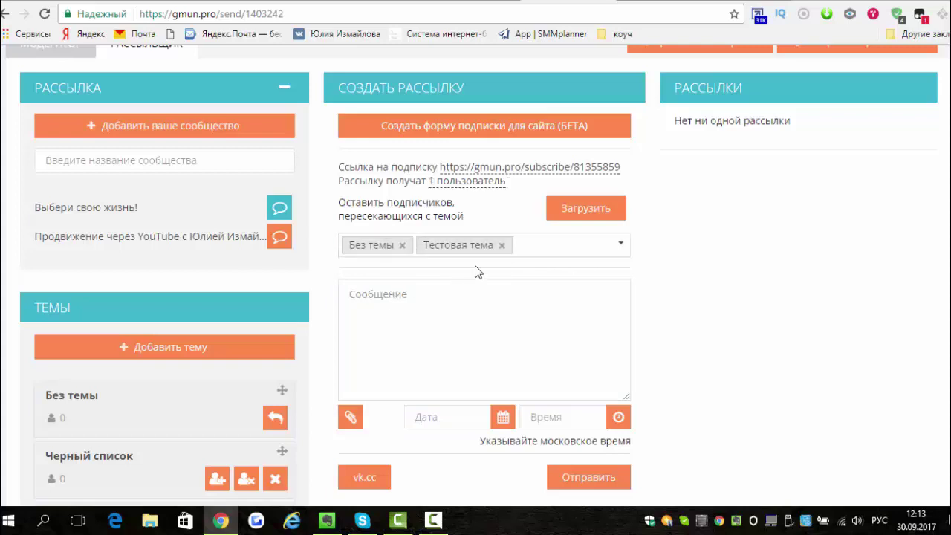
{"action": "left_click", "coordinate": [502, 245]}
Write the mailing message «Как проходит ваш день?», schedule it for 30.09.2017 at 13:00 and submit it
{"action": "left_click", "coordinate": [411, 308]}
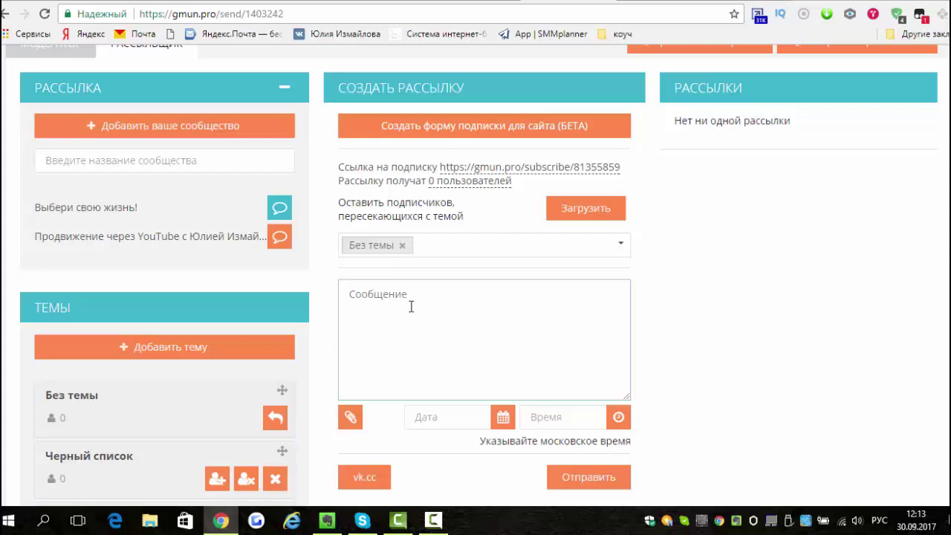
{"action": "type", "text": "Как проходит ваш день?"}
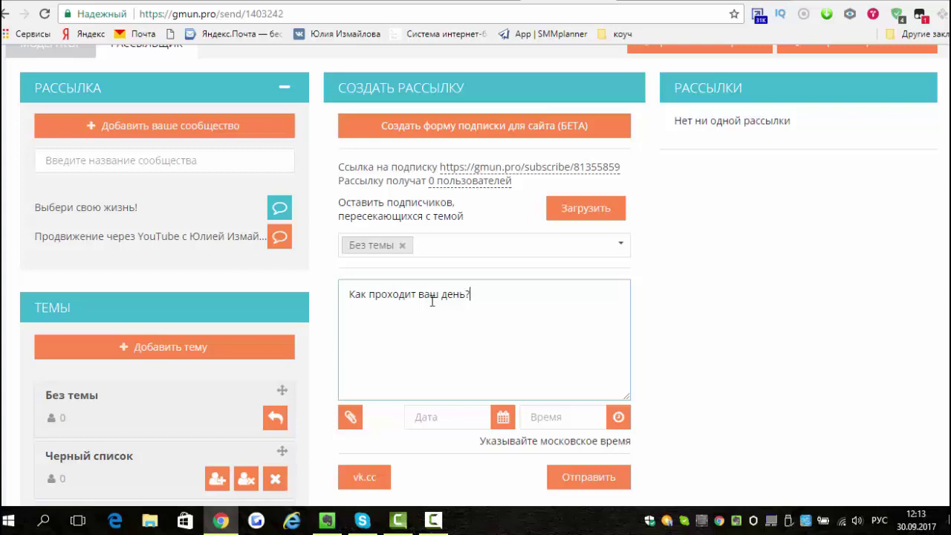
{"action": "scroll", "coordinate": [423, 304], "scroll_direction": "down", "scroll_amount": 1}
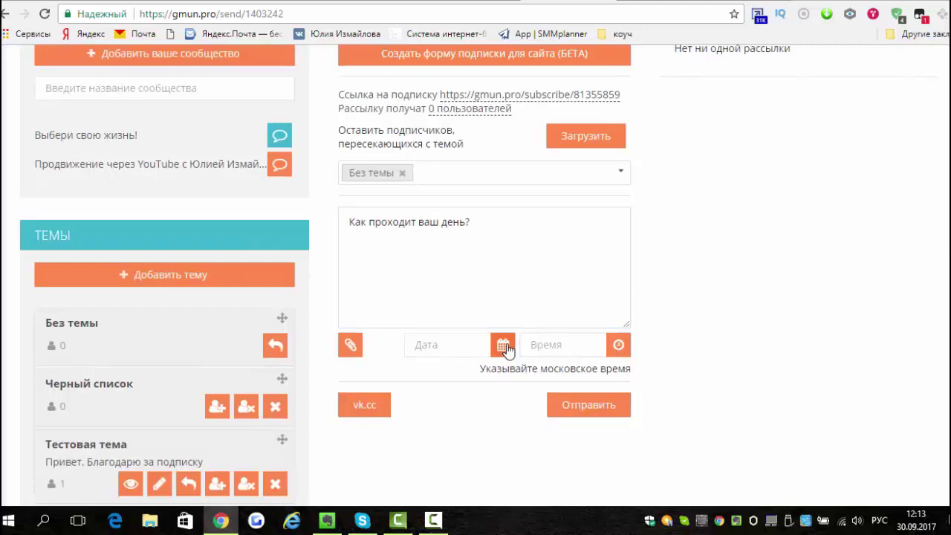
{"action": "left_click", "coordinate": [466, 345]}
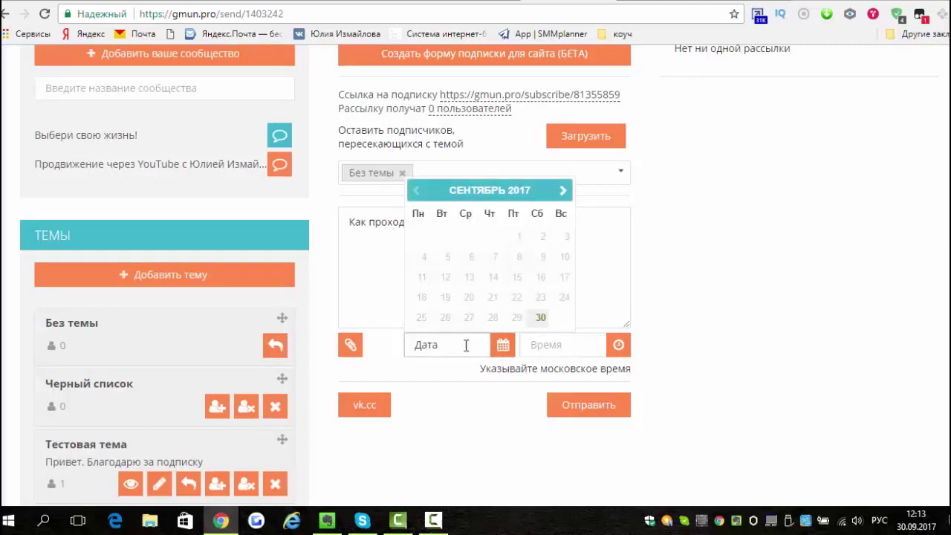
{"action": "left_click", "coordinate": [541, 318]}
{"action": "left_click", "coordinate": [559, 344]}
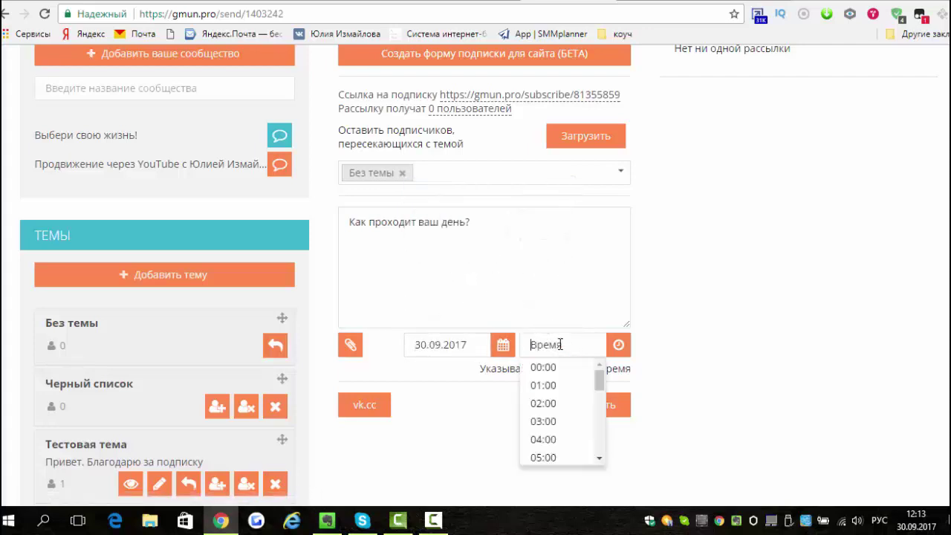
{"action": "scroll", "coordinate": [558, 421], "scroll_direction": "down", "scroll_amount": 4}
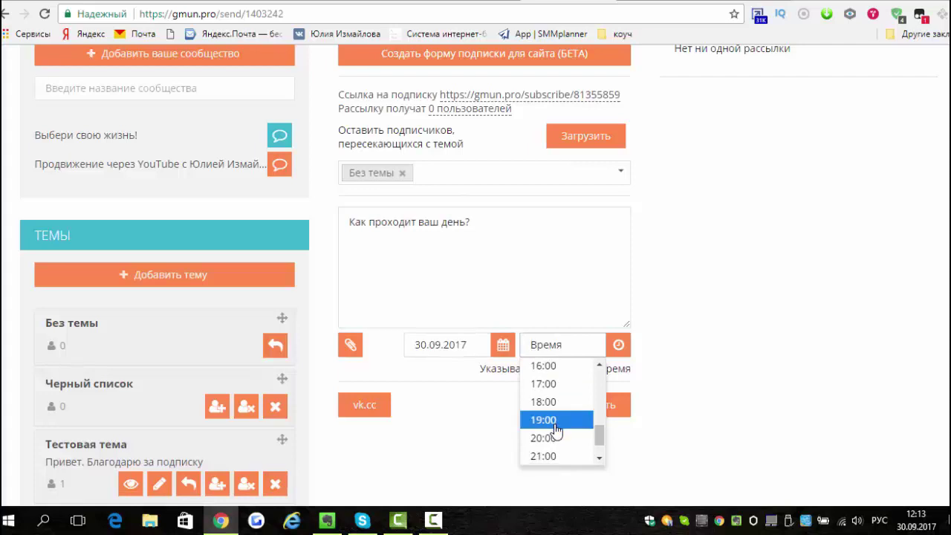
{"action": "scroll", "coordinate": [556, 432], "scroll_direction": "down", "scroll_amount": 1}
{"action": "scroll", "coordinate": [556, 431], "scroll_direction": "up", "scroll_amount": 2}
{"action": "scroll", "coordinate": [556, 431], "scroll_direction": "up", "scroll_amount": 2}
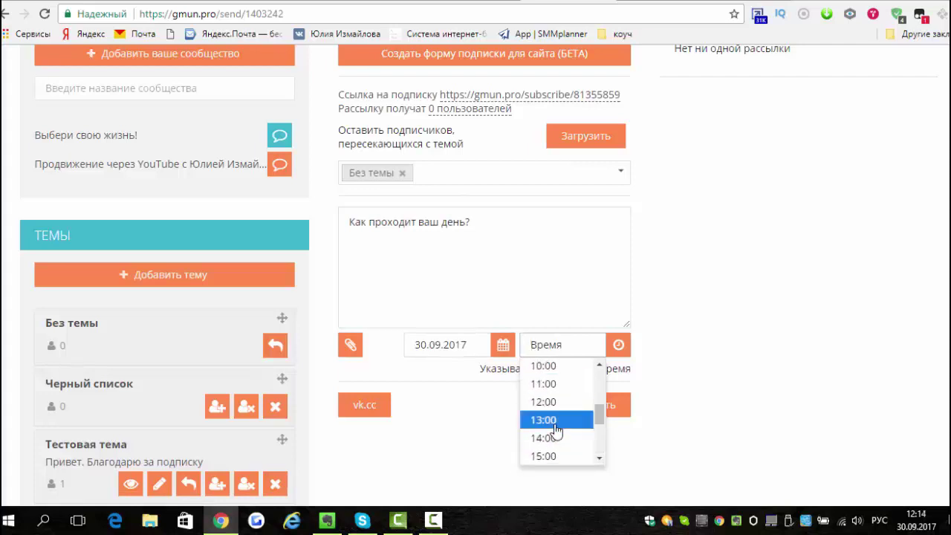
{"action": "left_click", "coordinate": [554, 423]}
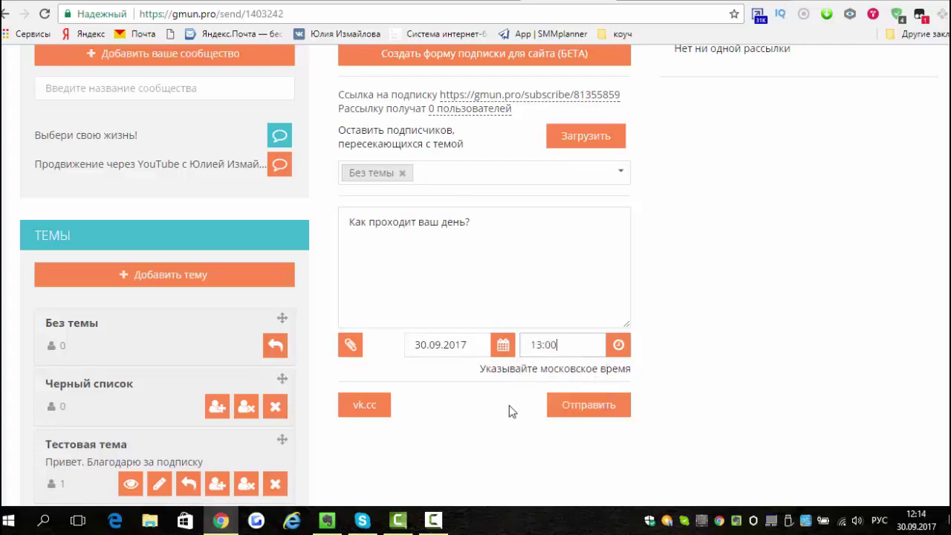
{"action": "left_click", "coordinate": [614, 409]}
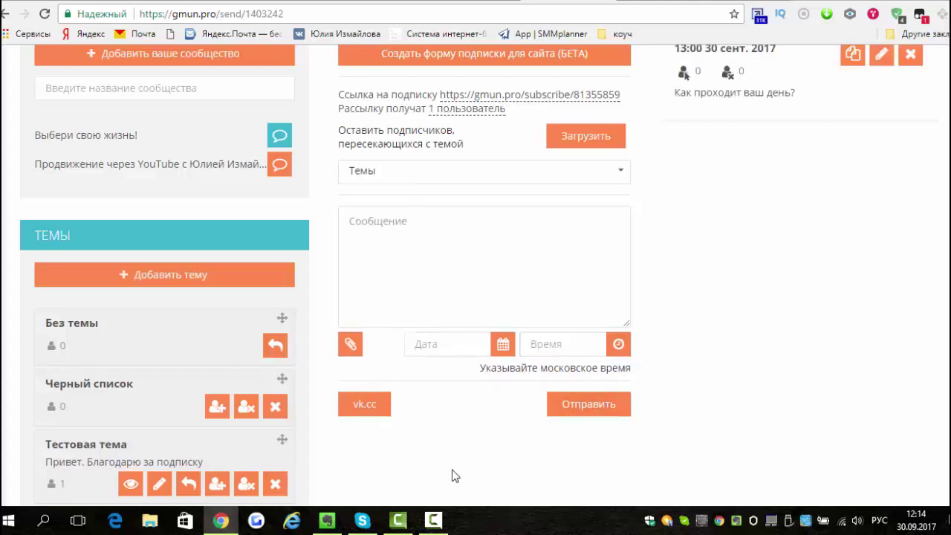
{"action": "scroll", "coordinate": [761, 334], "scroll_direction": "up", "scroll_amount": 2}
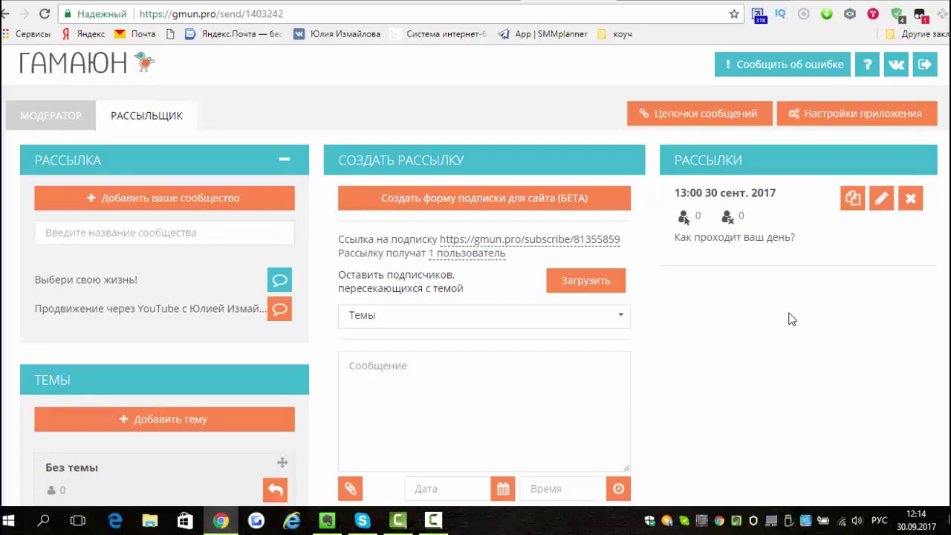
Choose «Тестовая тема» as the topic of another new mailing in the same community
{"action": "scroll", "coordinate": [793, 319], "scroll_direction": "down", "scroll_amount": 2}
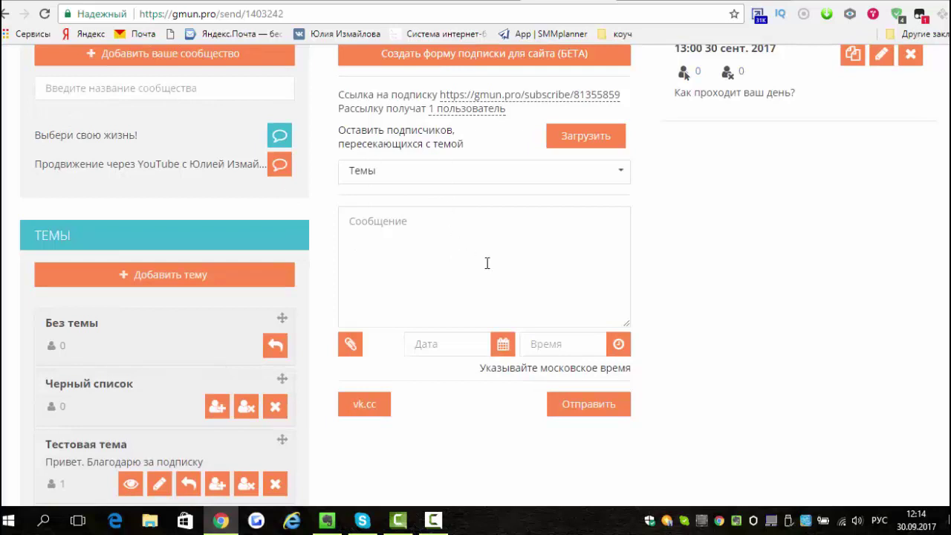
{"action": "scroll", "coordinate": [249, 416], "scroll_direction": "down", "scroll_amount": 1}
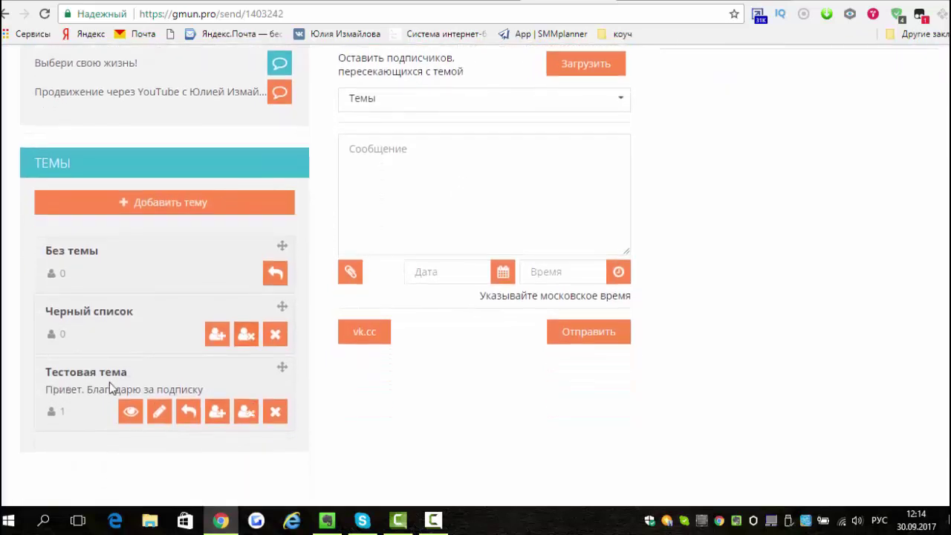
{"action": "left_click", "coordinate": [623, 109]}
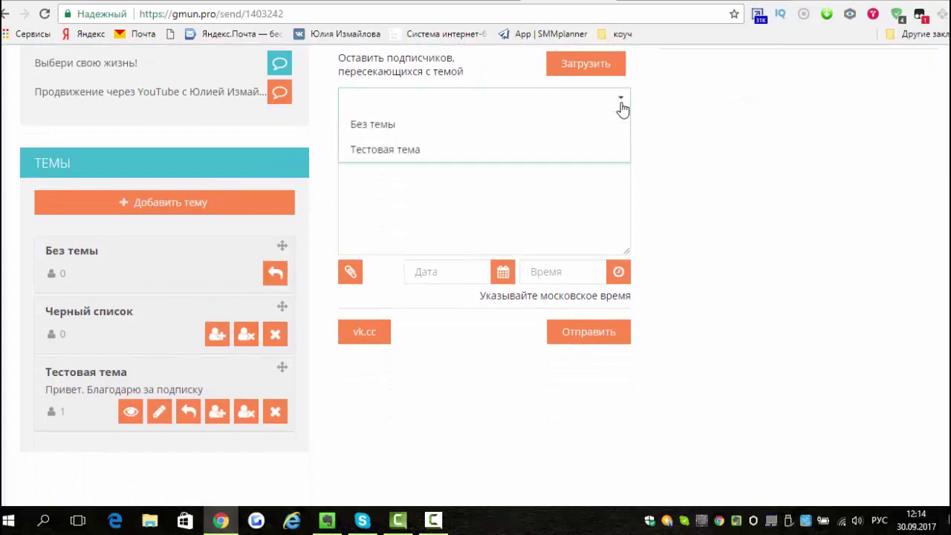
{"action": "left_click", "coordinate": [375, 150]}
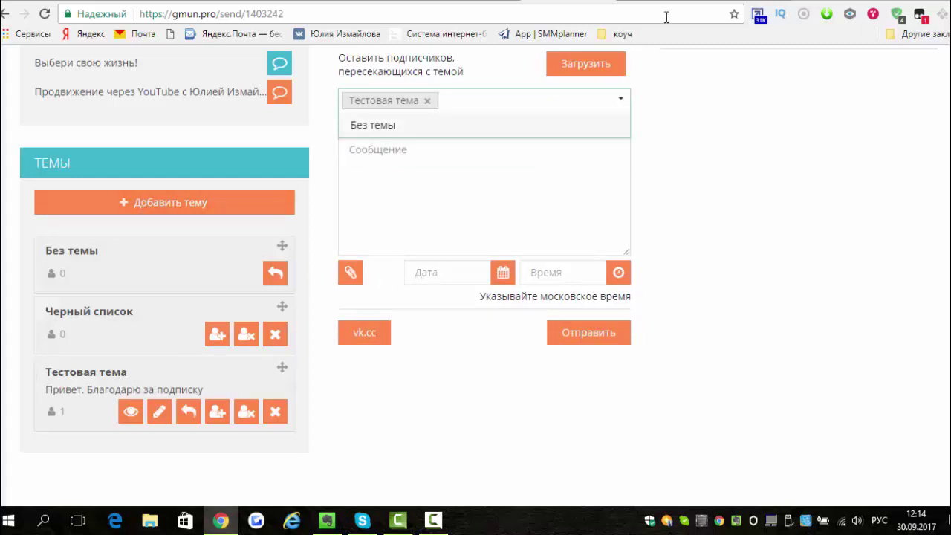
{"action": "scroll", "coordinate": [711, 238], "scroll_direction": "up", "scroll_amount": 2}
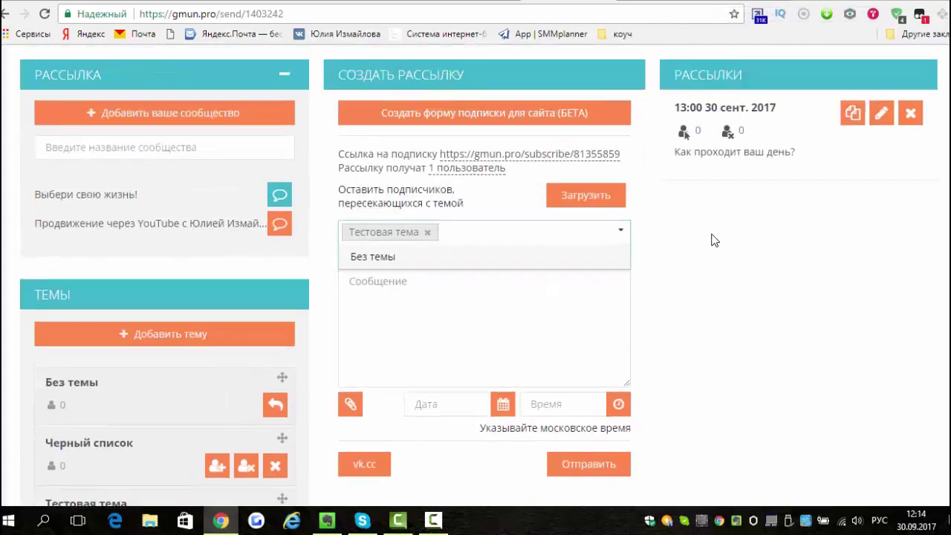
Switch to the YouTube promotion community and examine its mailing topics
{"action": "left_click", "coordinate": [279, 238]}
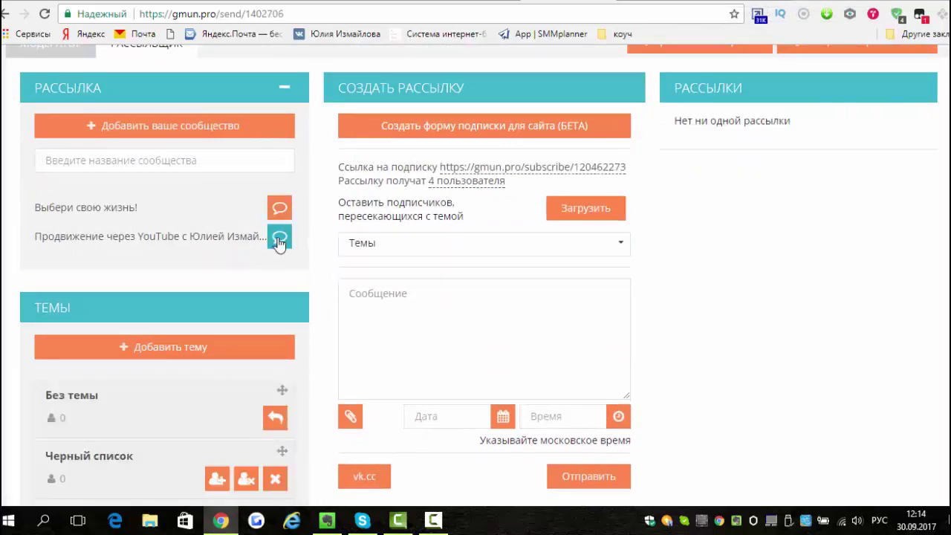
{"action": "scroll", "coordinate": [287, 252], "scroll_direction": "down", "scroll_amount": 4}
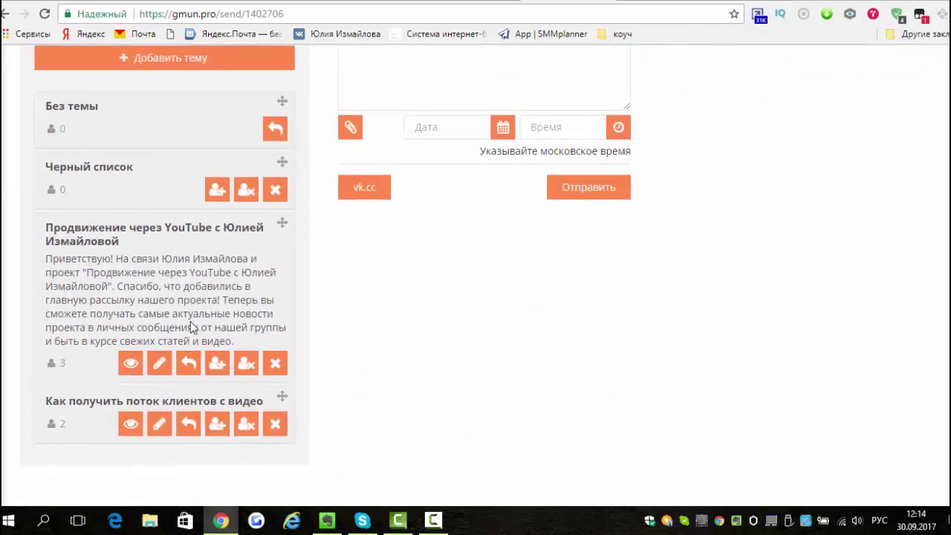
{"action": "scroll", "coordinate": [192, 327], "scroll_direction": "down", "scroll_amount": 1}
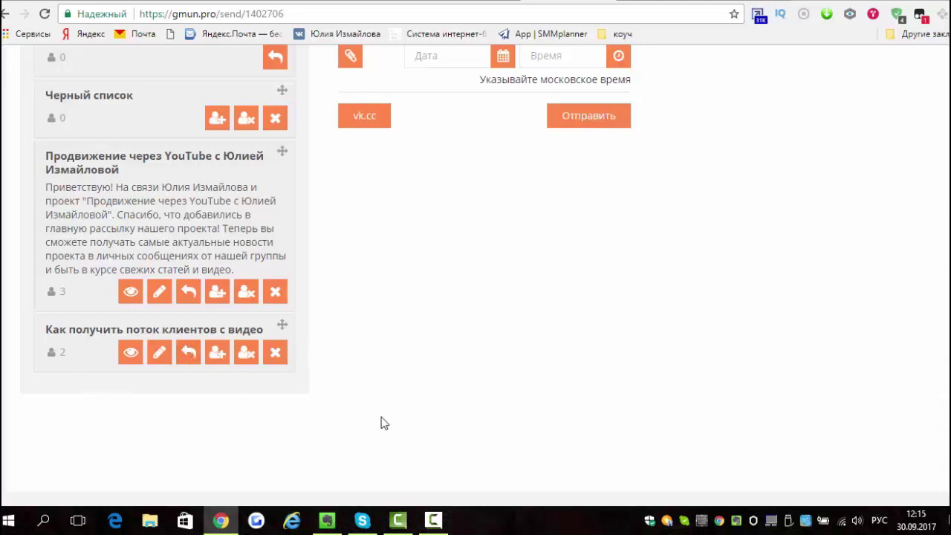
{"action": "scroll", "coordinate": [381, 423], "scroll_direction": "up", "scroll_amount": 6}
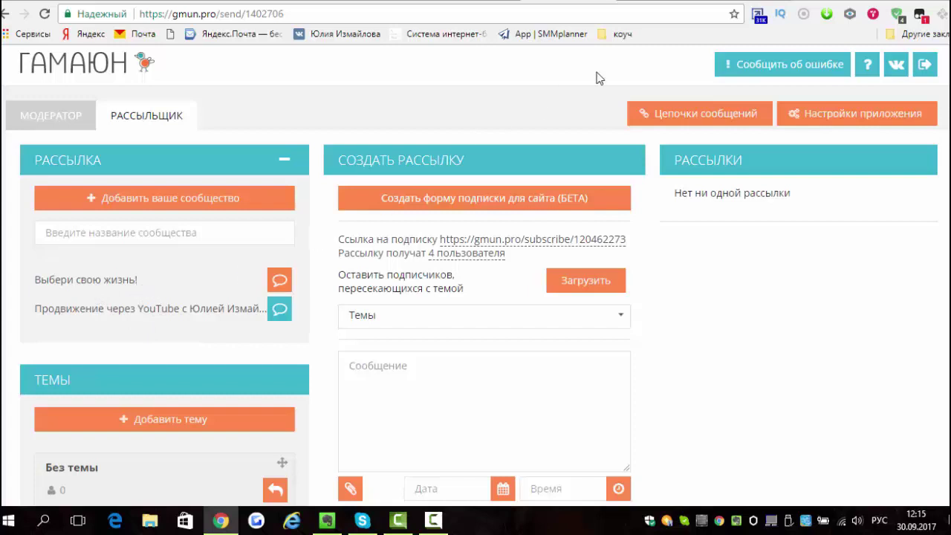
Switch to the YouTube promotion community's VK page, look over its message and subscription links, and return to Гамаюн
{"action": "left_click", "coordinate": [664, 2]}
{"action": "scroll", "coordinate": [872, 332], "scroll_direction": "down", "scroll_amount": 1}
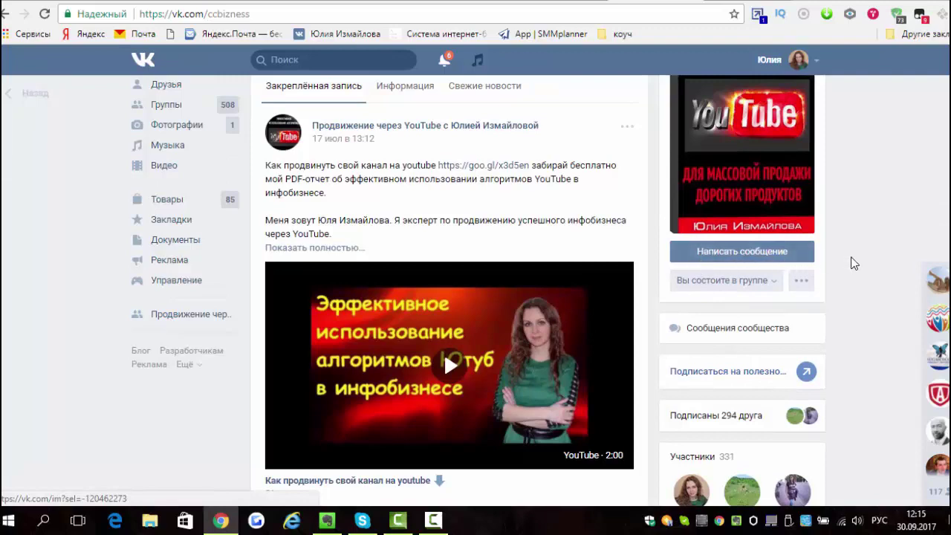
{"action": "scroll", "coordinate": [852, 263], "scroll_direction": "up", "scroll_amount": 1}
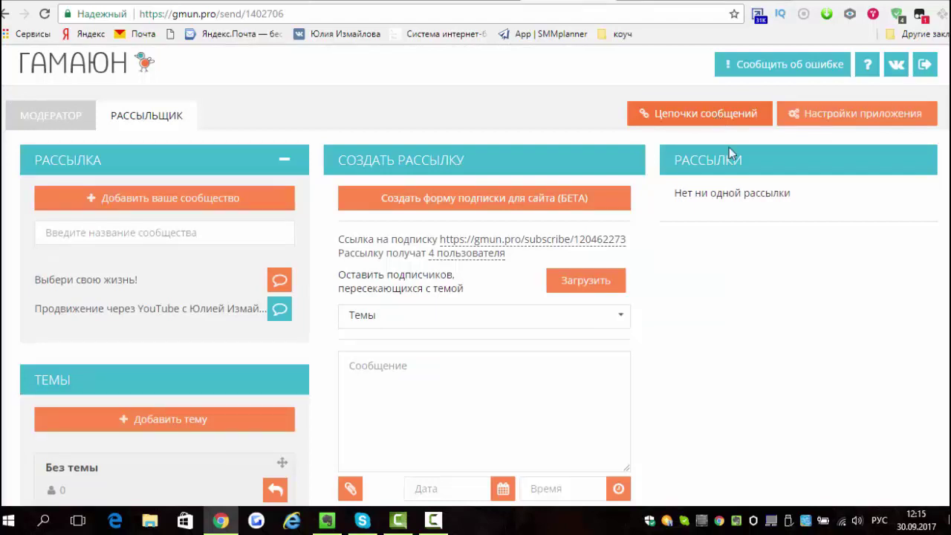
Choose «Как получить поток клиентов с видео» as the topic of a new mailing for the YouTube promotion community
{"action": "scroll", "coordinate": [818, 353], "scroll_direction": "down", "scroll_amount": 1}
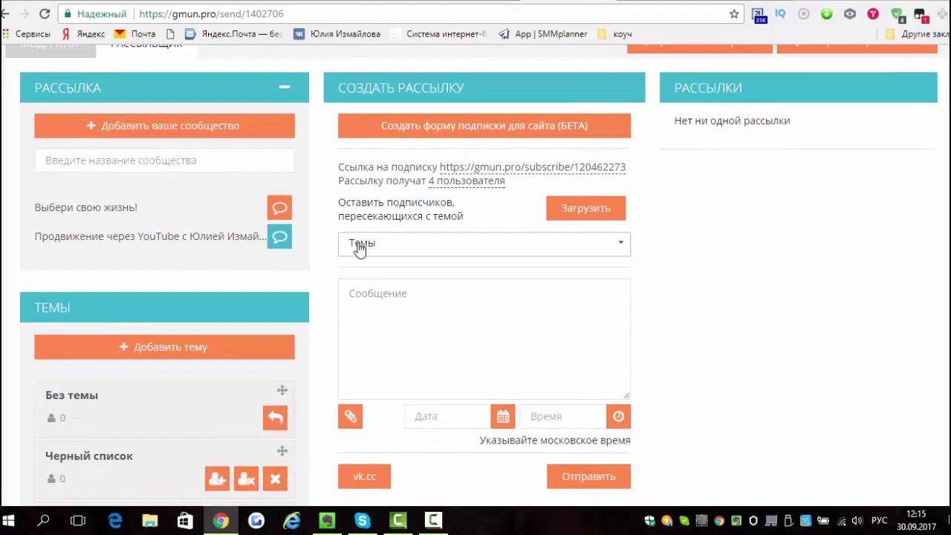
{"action": "scroll", "coordinate": [359, 249], "scroll_direction": "down", "scroll_amount": 2}
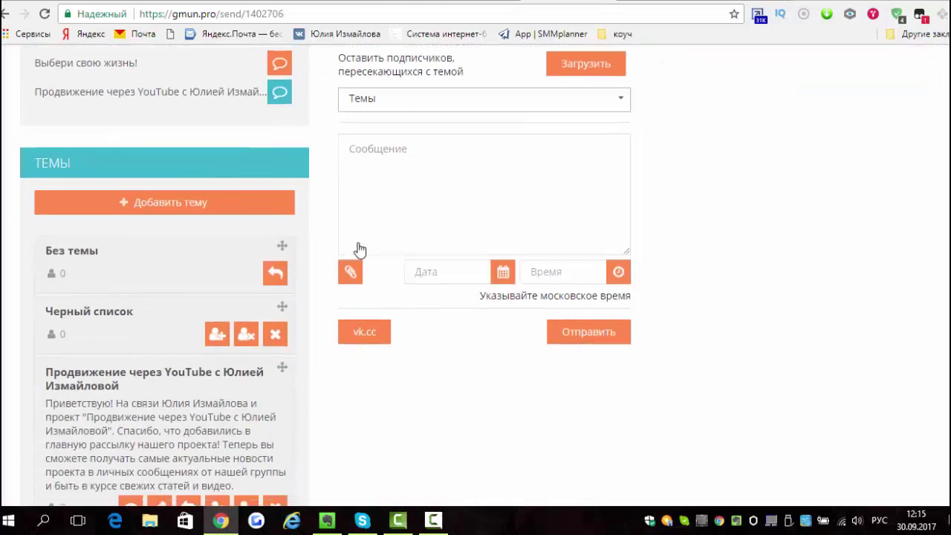
{"action": "left_click", "coordinate": [621, 103]}
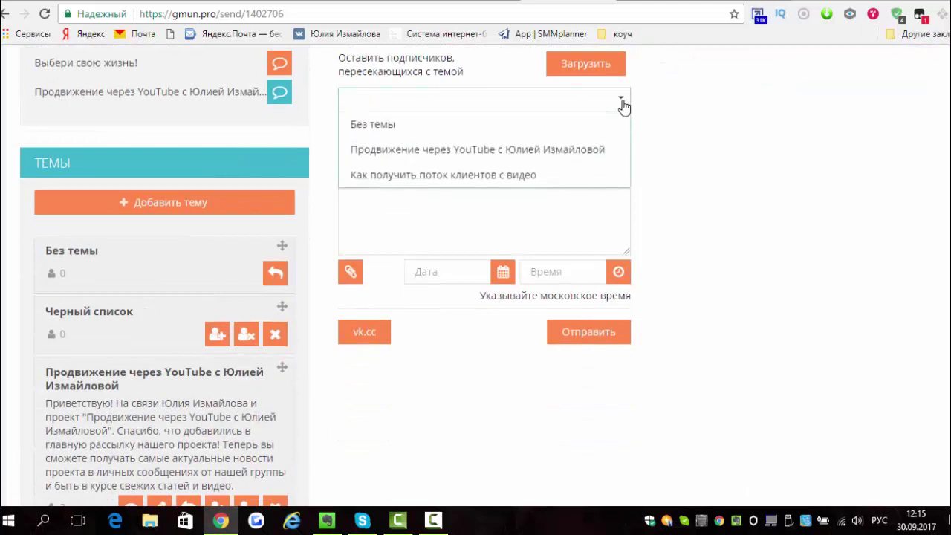
{"action": "left_click", "coordinate": [392, 179]}
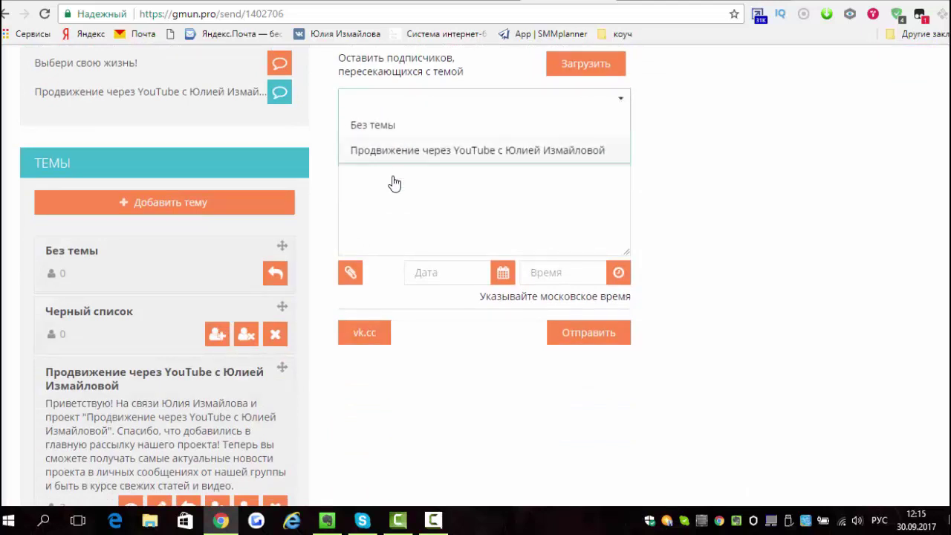
{"action": "left_click", "coordinate": [737, 179]}
{"action": "left_click", "coordinate": [428, 151]}
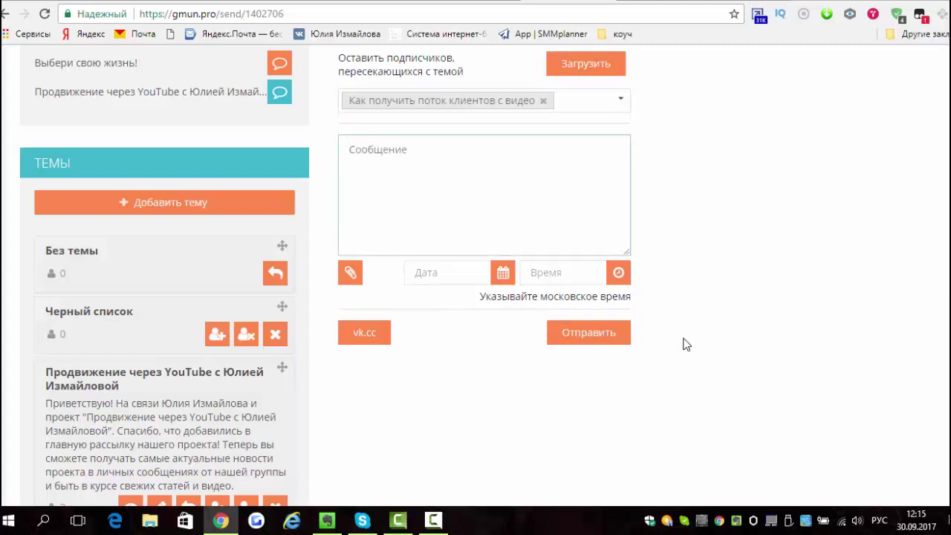
{"action": "scroll", "coordinate": [702, 367], "scroll_direction": "down", "scroll_amount": 2}
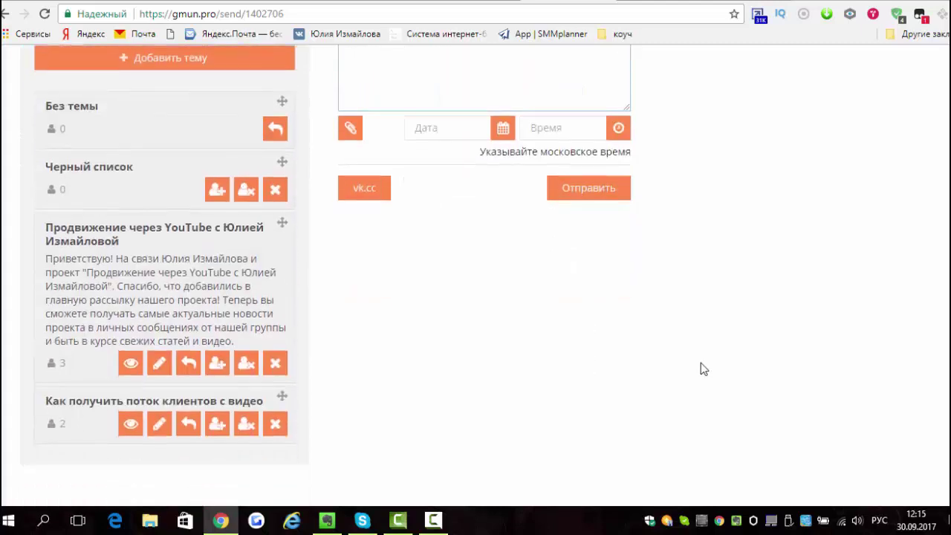
{"action": "scroll", "coordinate": [701, 363], "scroll_direction": "up", "scroll_amount": 5}
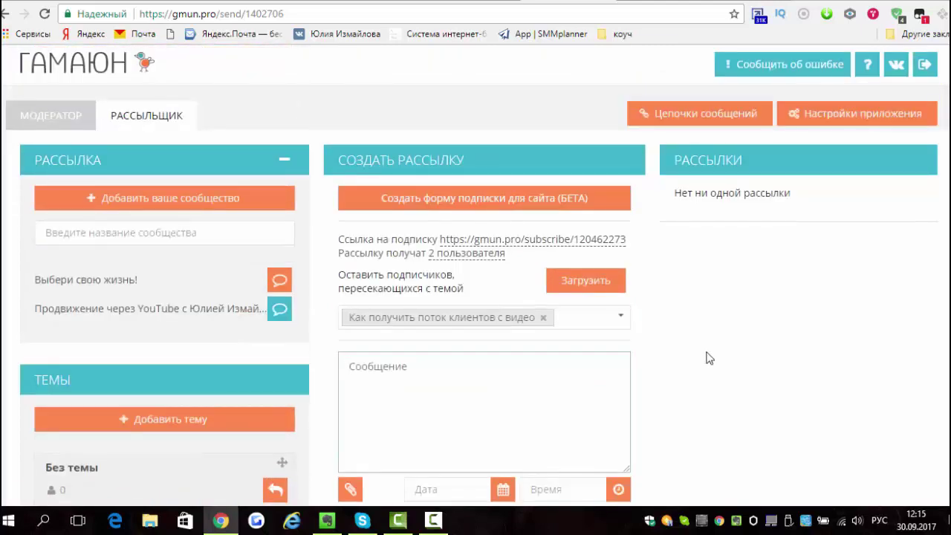